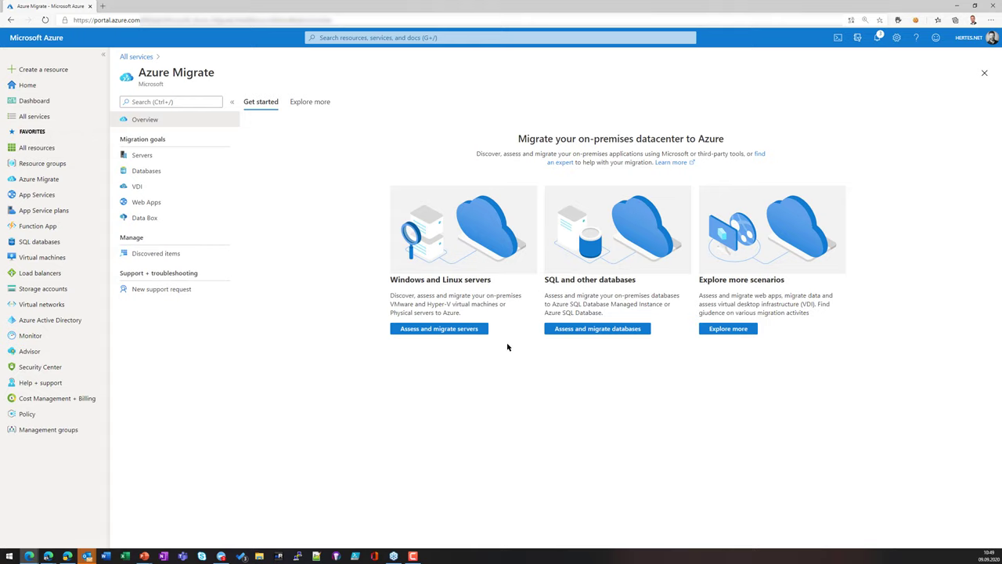
Step: Open the Windows and Linux server migration page and look through the additional assessment tools on offer
{"action": "left_click", "coordinate": [451, 329]}
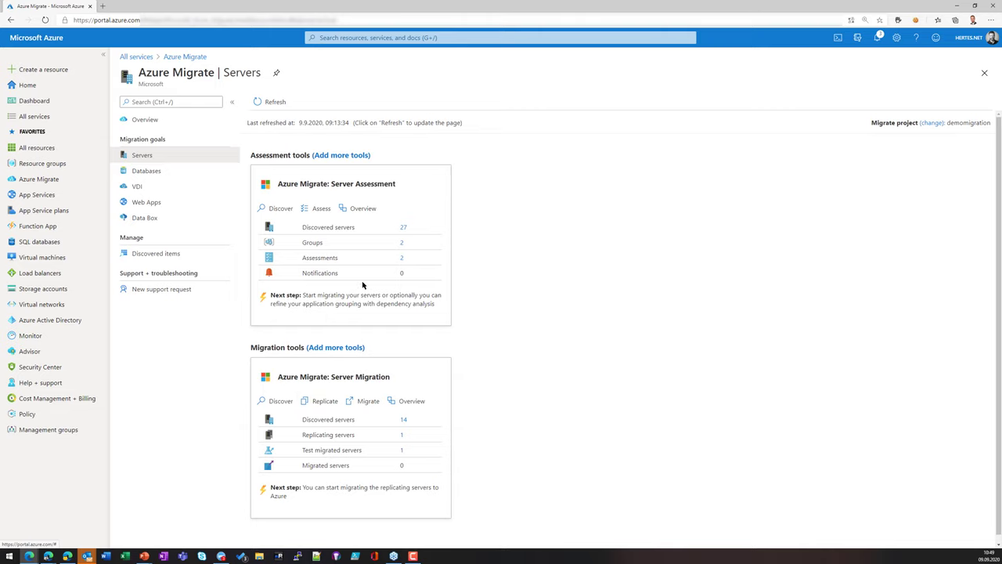
{"action": "left_click", "coordinate": [349, 156]}
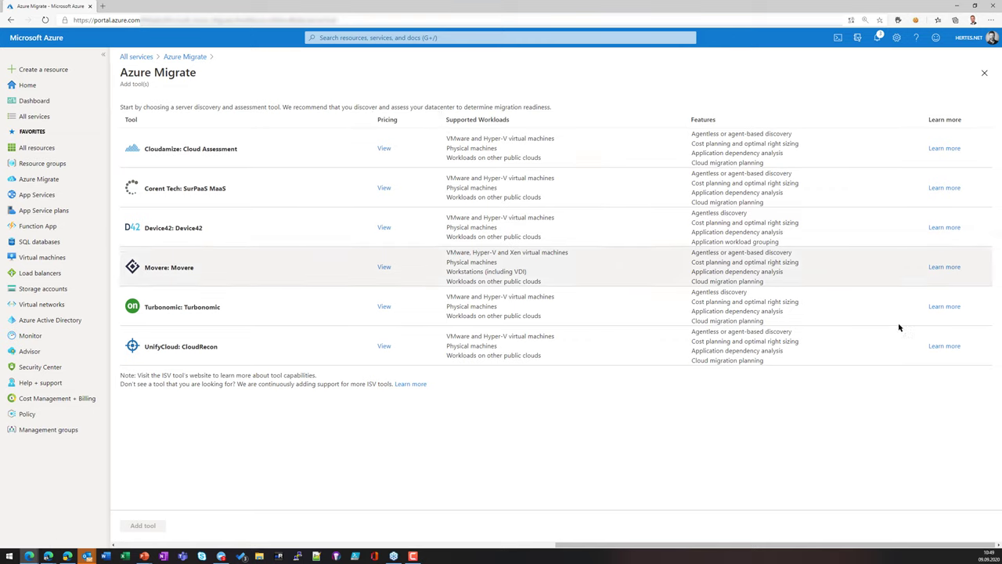
{"action": "left_click", "coordinate": [985, 72]}
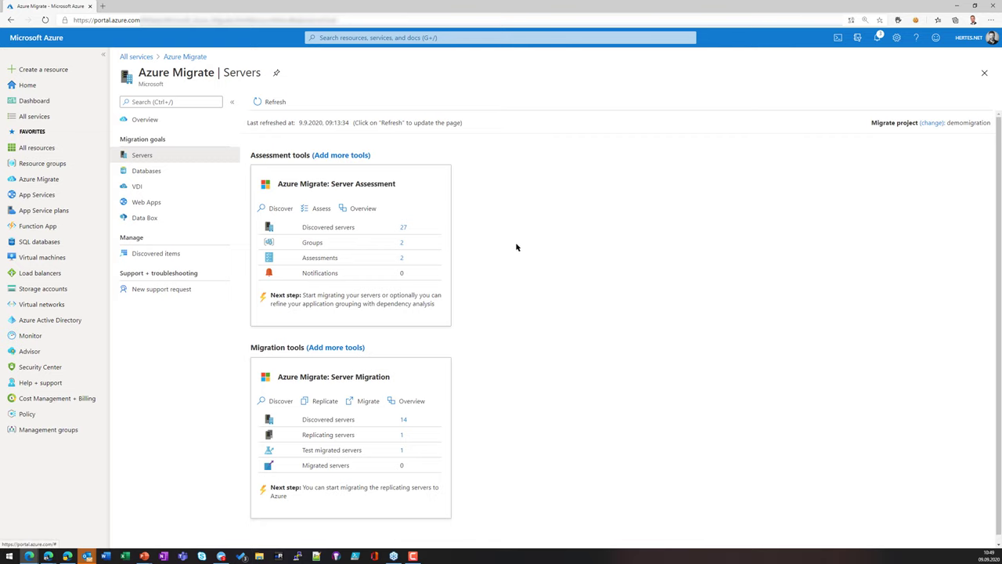
Step: Review the Server Assessment discovery options, covering the appliance's virtualization types and the CSV import procedure
{"action": "left_click", "coordinate": [286, 208]}
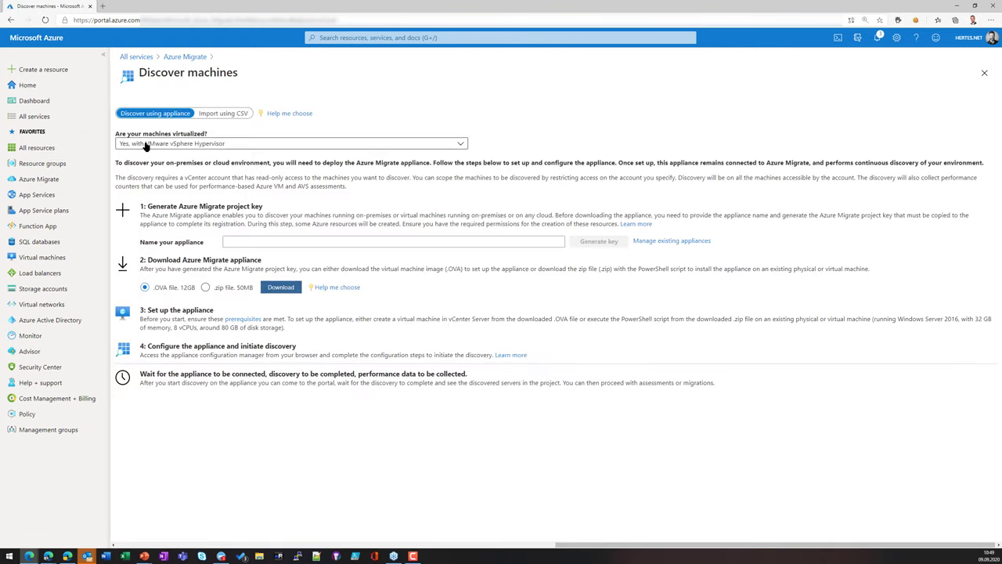
{"action": "left_click", "coordinate": [152, 144]}
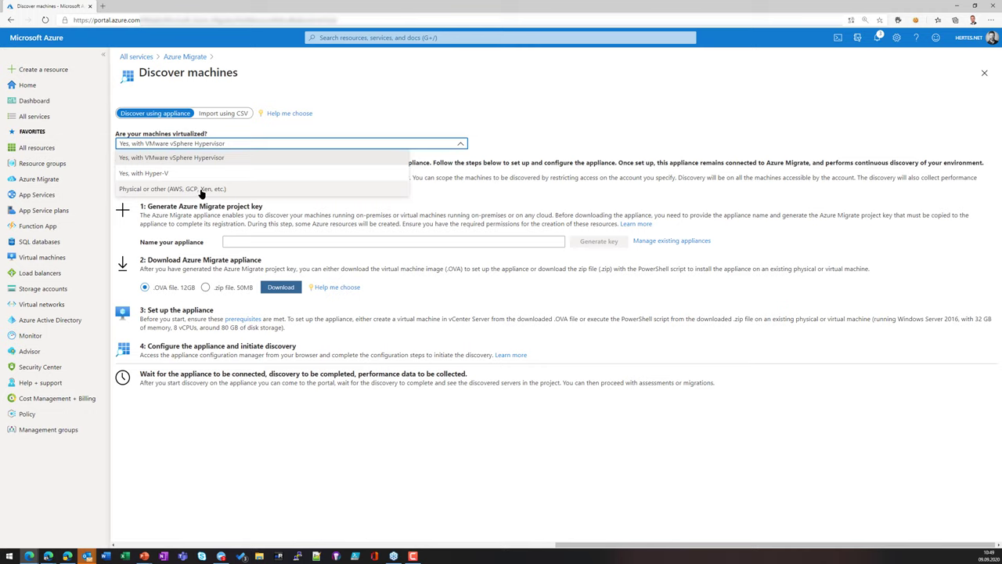
{"action": "key", "text": "Escape"}
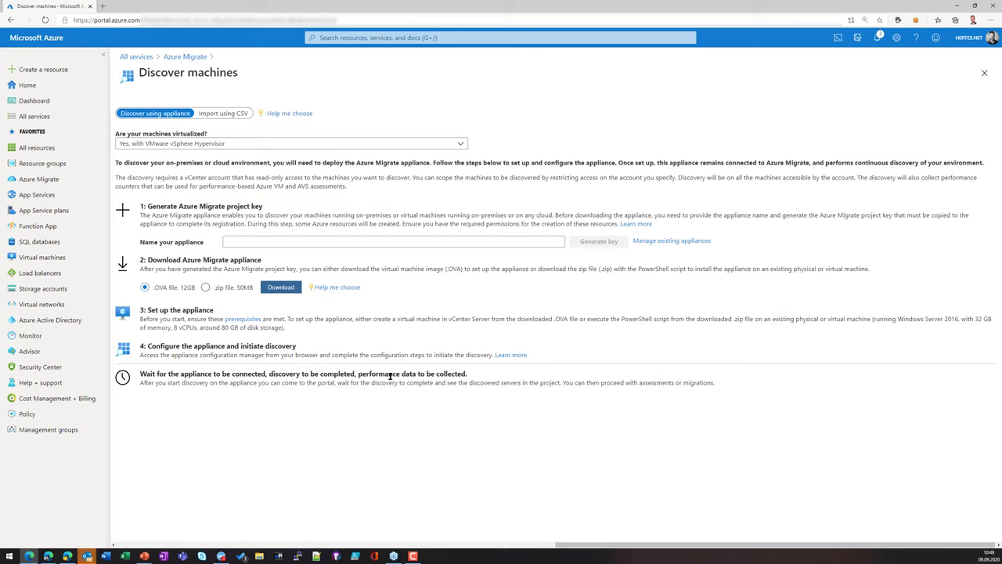
{"action": "left_click", "coordinate": [223, 114]}
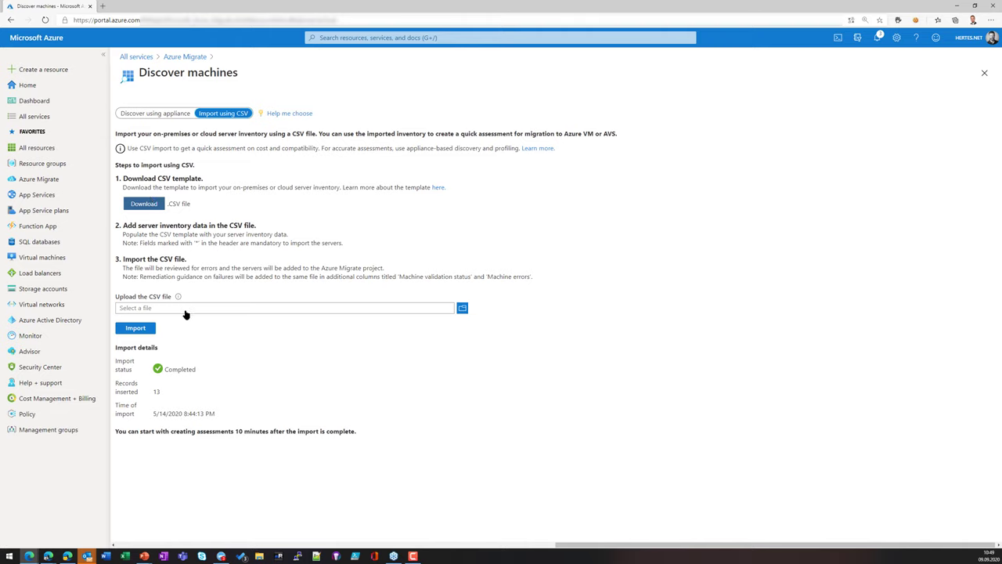
{"action": "left_click", "coordinate": [985, 72]}
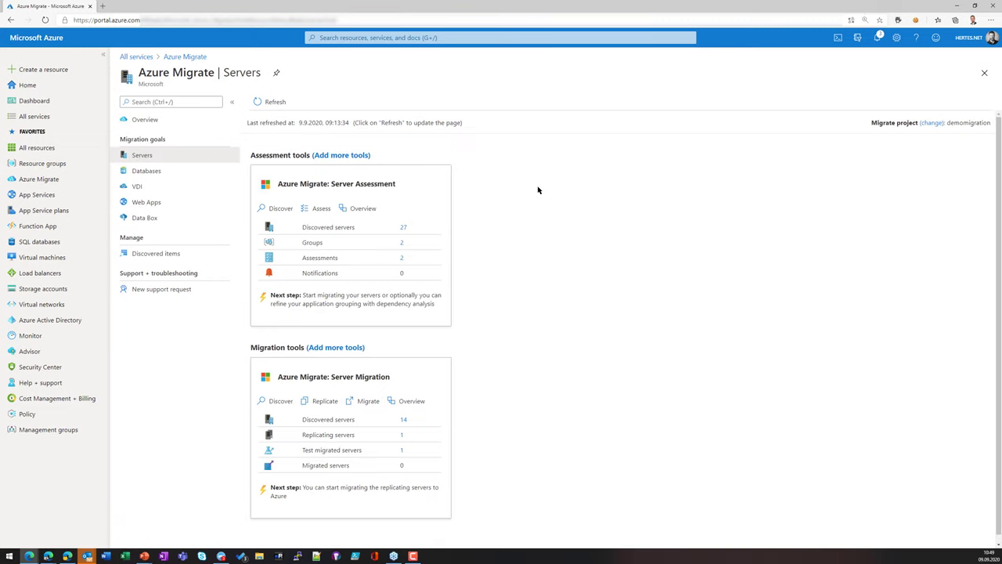
Step: Examine Server Assessment's discovered servers, comparing the appliance-discovered machines with the import-based ones
{"action": "left_click", "coordinate": [403, 229]}
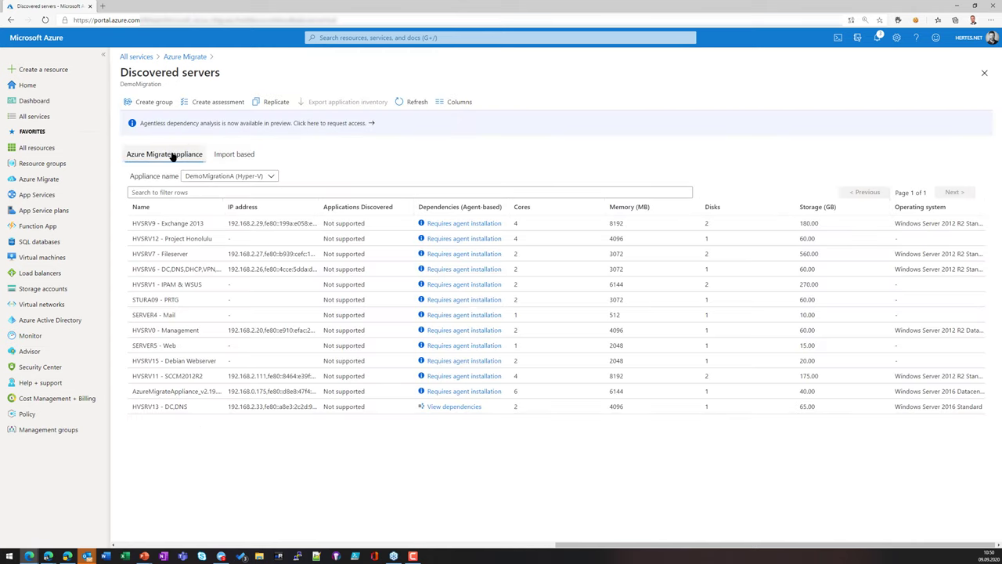
{"action": "left_click", "coordinate": [243, 158]}
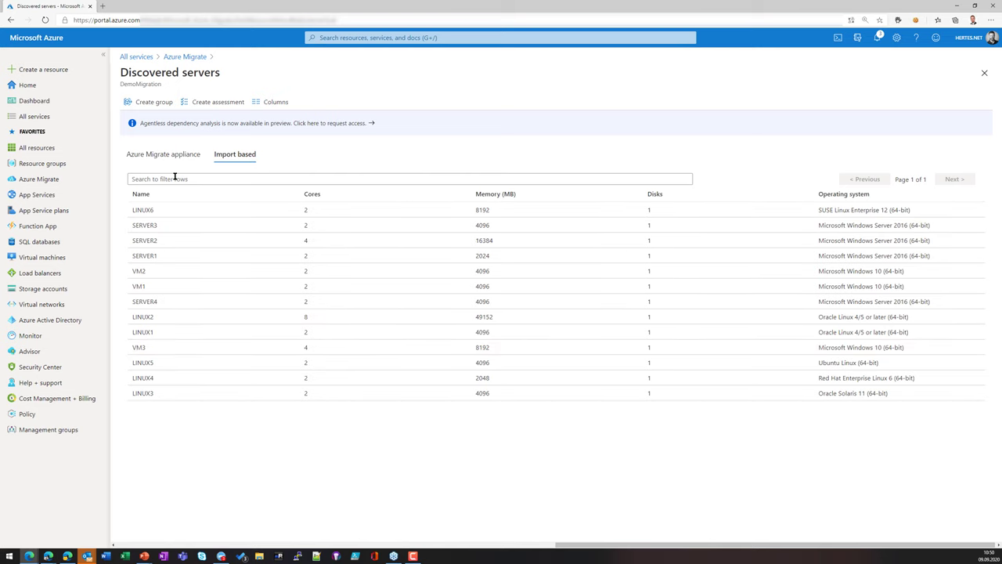
{"action": "left_click", "coordinate": [184, 155]}
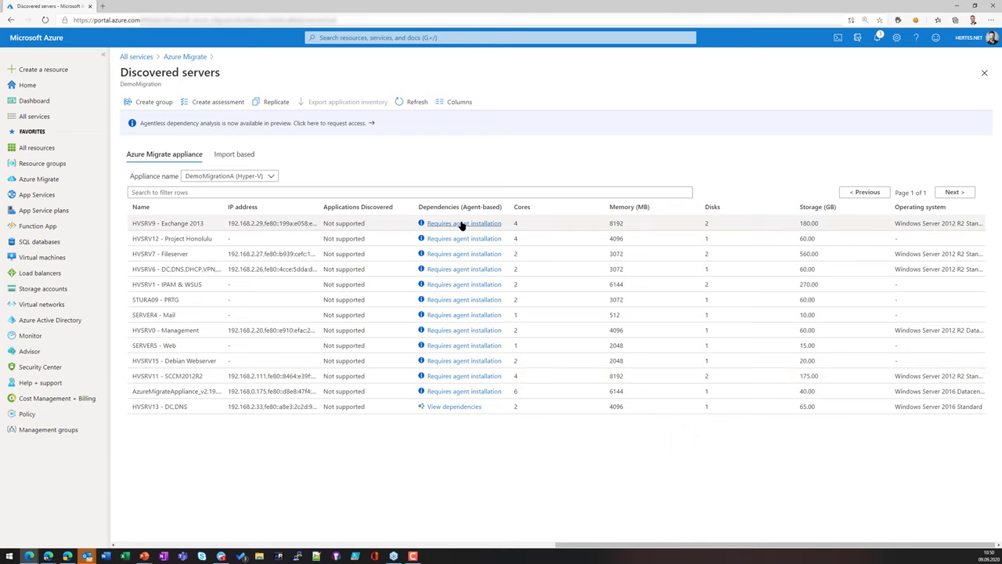
Step: Inspect the dependency map of HVSRV13 - DC,DNS and view the basic settings of a new assessment
{"action": "left_click", "coordinate": [453, 407]}
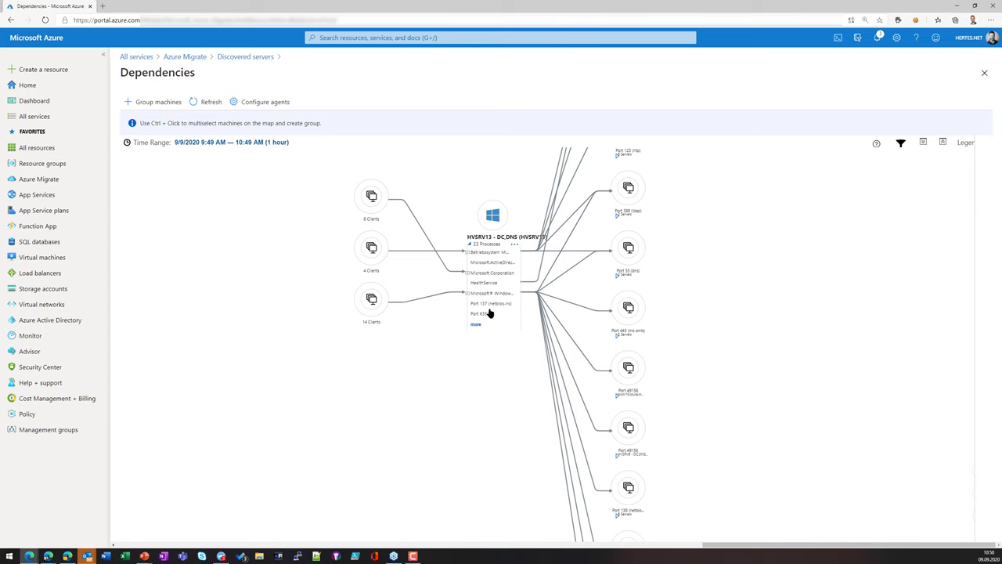
{"action": "left_click", "coordinate": [985, 73]}
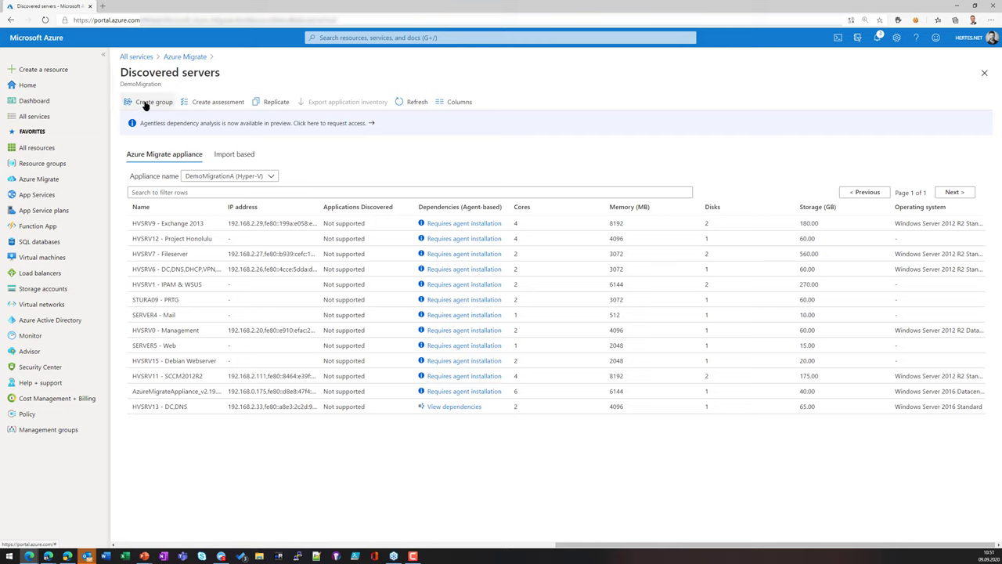
{"action": "left_click", "coordinate": [210, 102]}
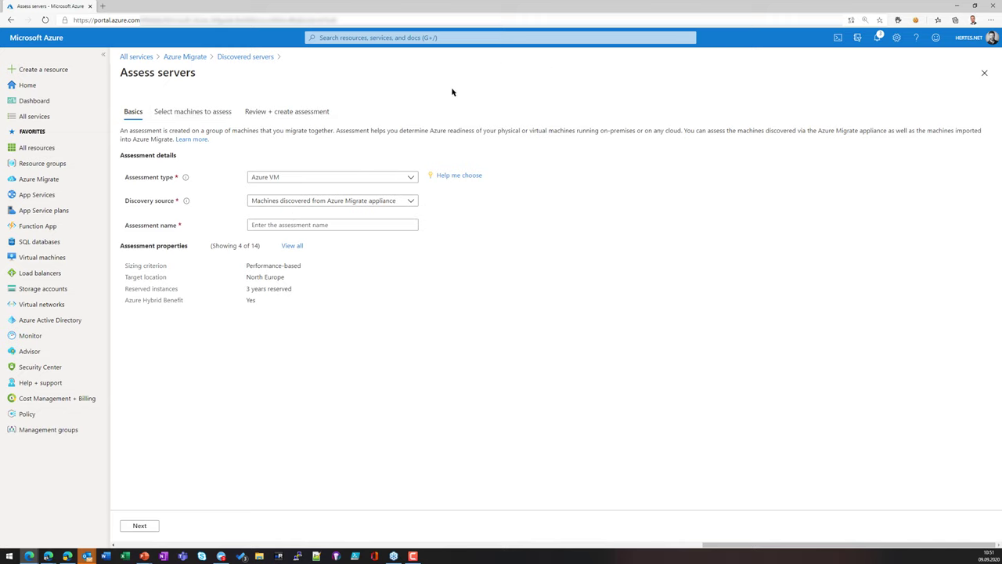
{"action": "left_click", "coordinate": [194, 58]}
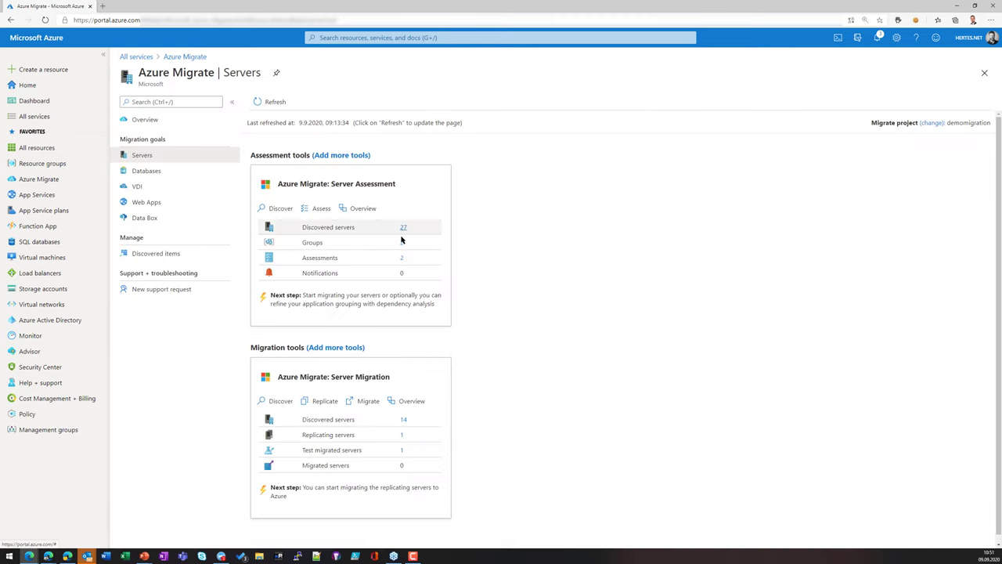
Step: Open DemoAssessment from the DemoGroup server group to examine its readiness and cost overview
{"action": "left_click", "coordinate": [403, 242]}
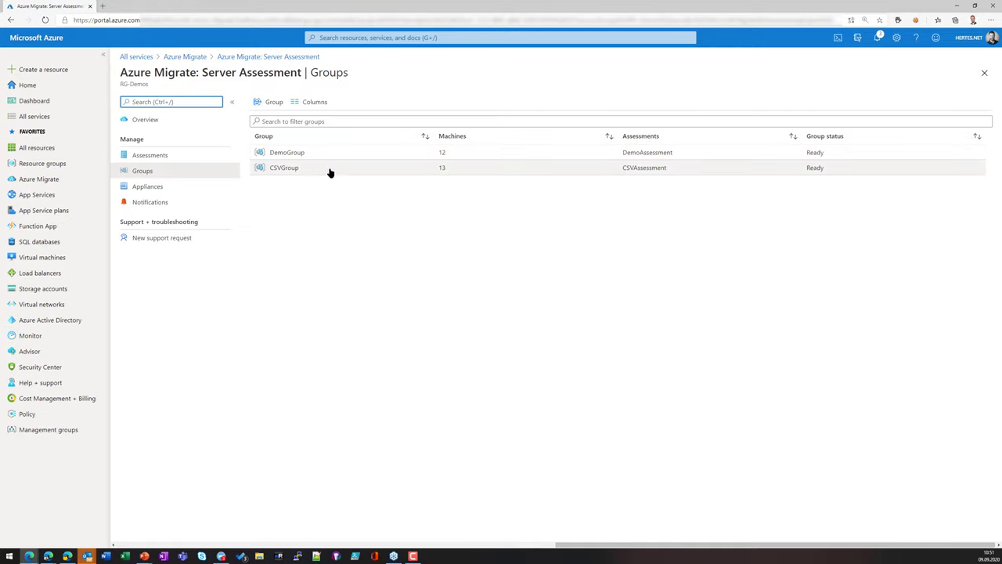
{"action": "left_click", "coordinate": [282, 157]}
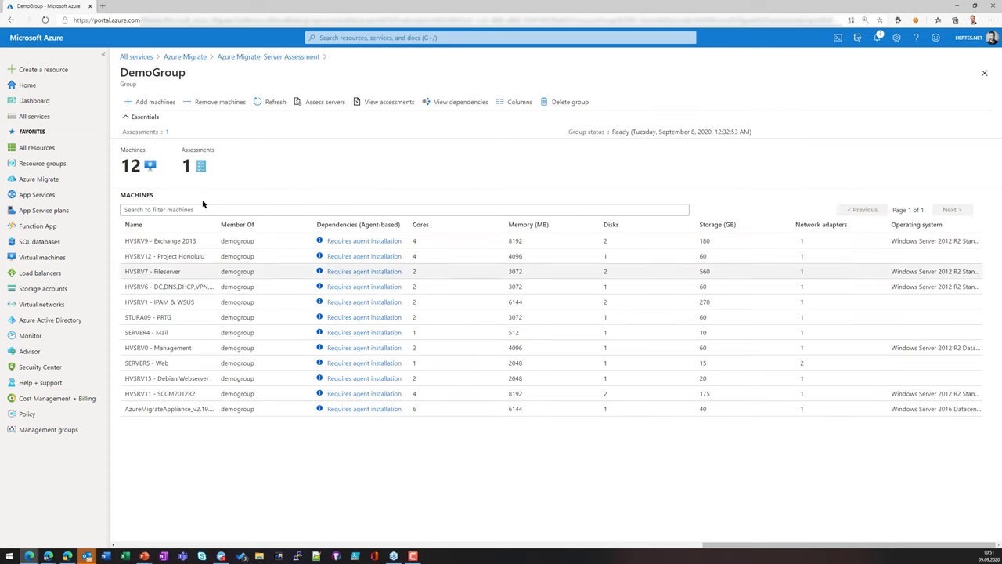
{"action": "left_click", "coordinate": [389, 102]}
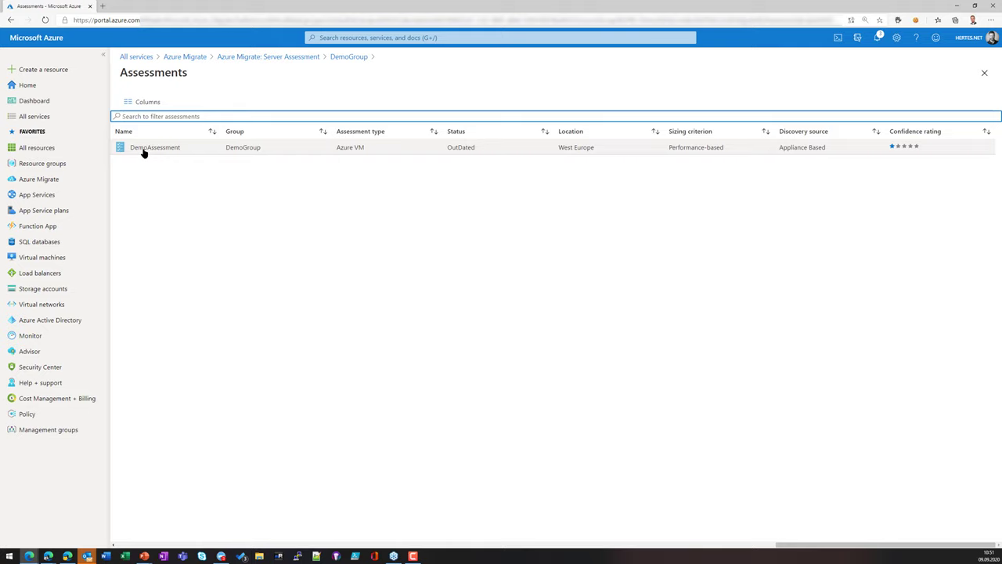
{"action": "left_click", "coordinate": [460, 150]}
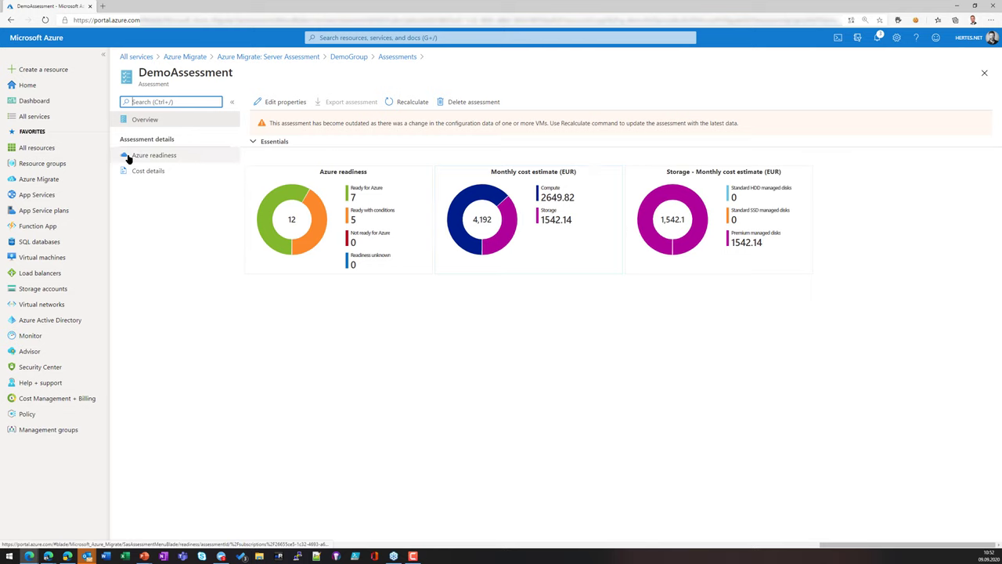
Step: Examine DemoAssessment's Azure readiness and cost details per machine, and return to the Azure Migrate servers page
{"action": "left_click", "coordinate": [170, 160]}
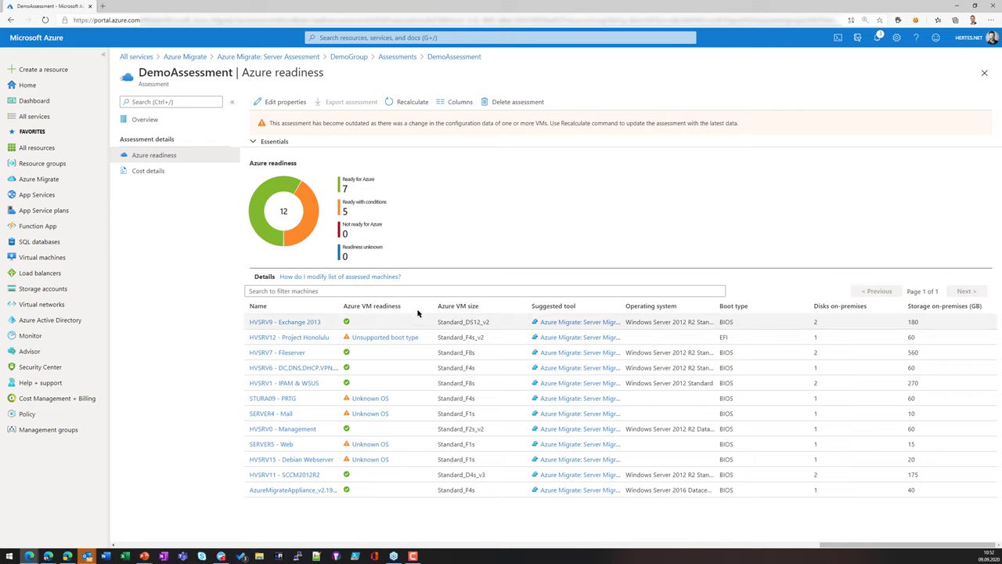
{"action": "left_click", "coordinate": [149, 172]}
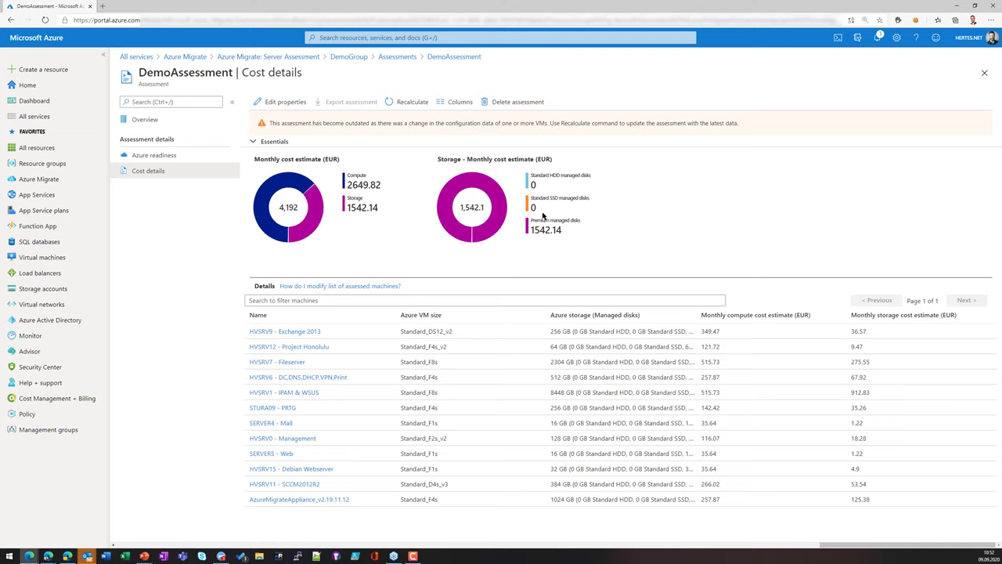
{"action": "left_click", "coordinate": [985, 73]}
{"action": "left_click", "coordinate": [984, 72]}
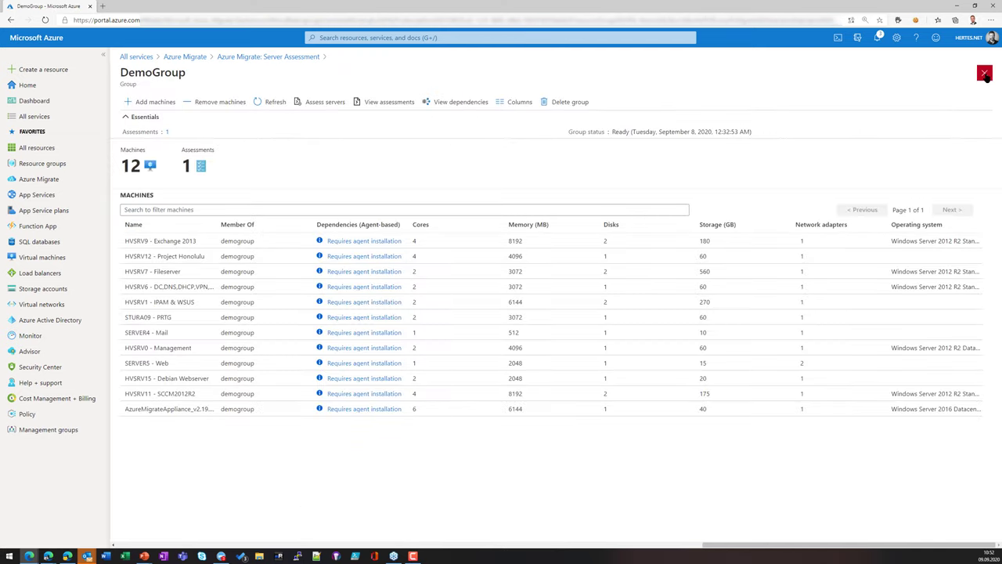
{"action": "left_click", "coordinate": [985, 73]}
{"action": "left_click", "coordinate": [984, 73]}
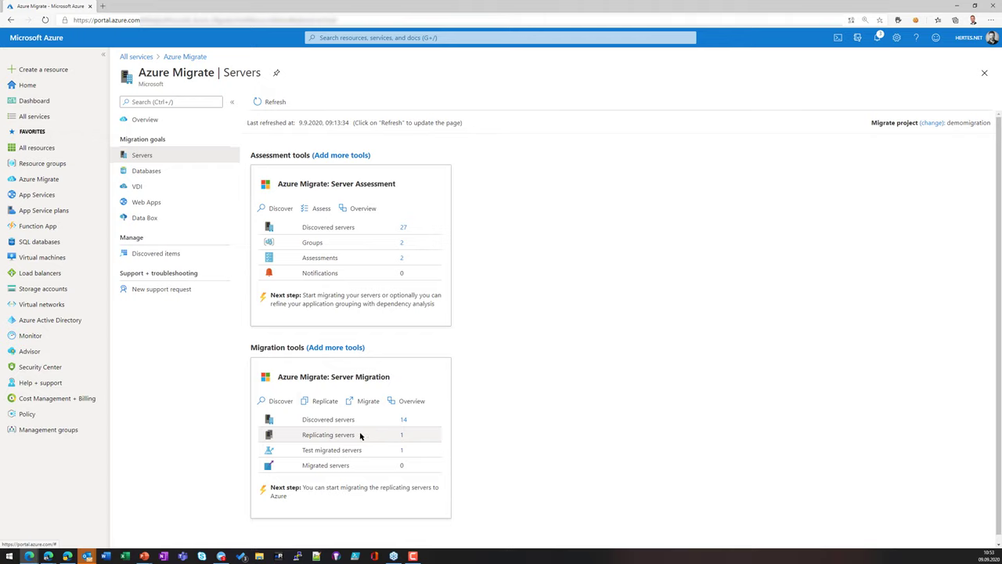
Step: Start a replication from Server Migration's discovered servers, with Hyper-V as the source virtualization type
{"action": "left_click", "coordinate": [402, 421]}
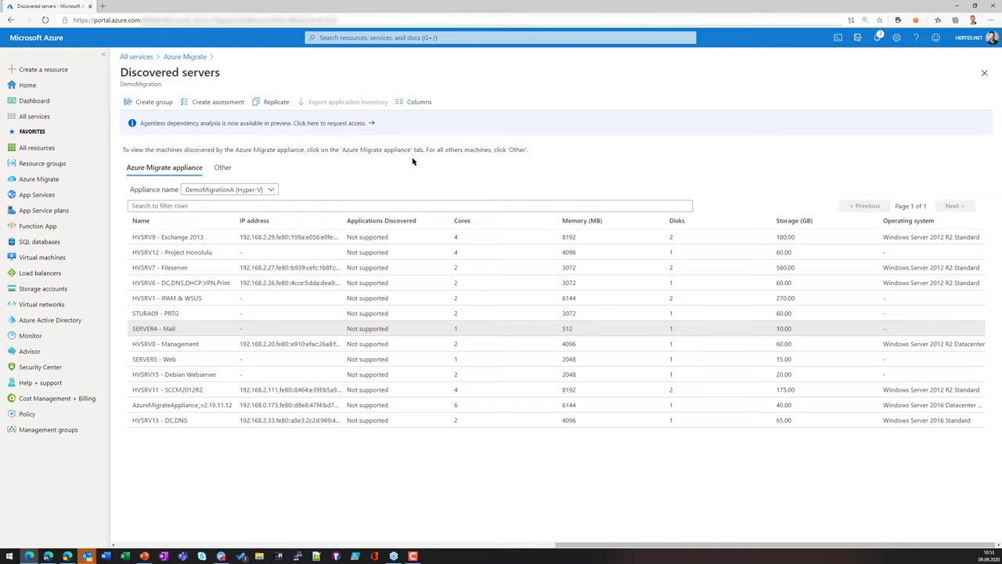
{"action": "left_click", "coordinate": [282, 105]}
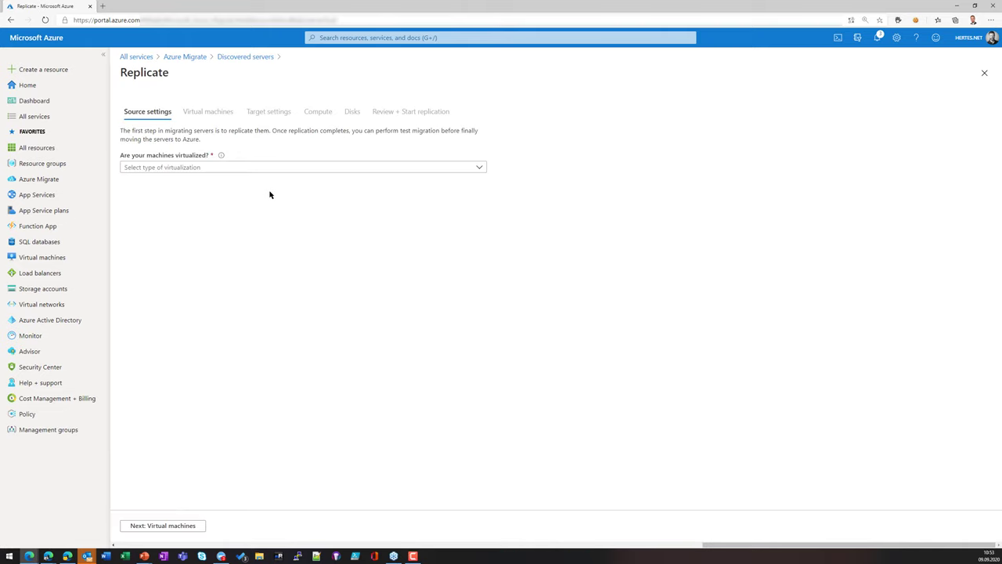
{"action": "left_click", "coordinate": [188, 168]}
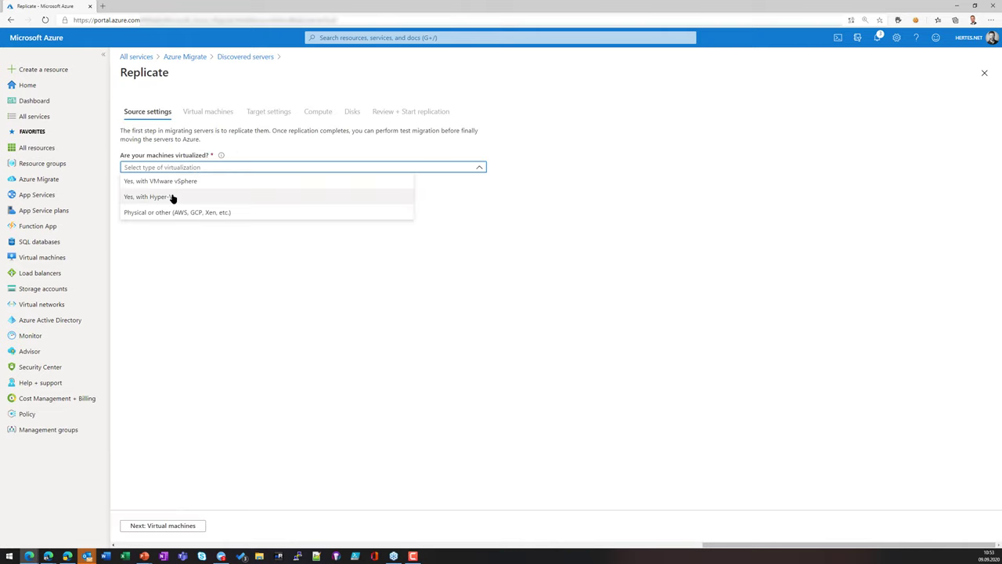
{"action": "left_click", "coordinate": [173, 198]}
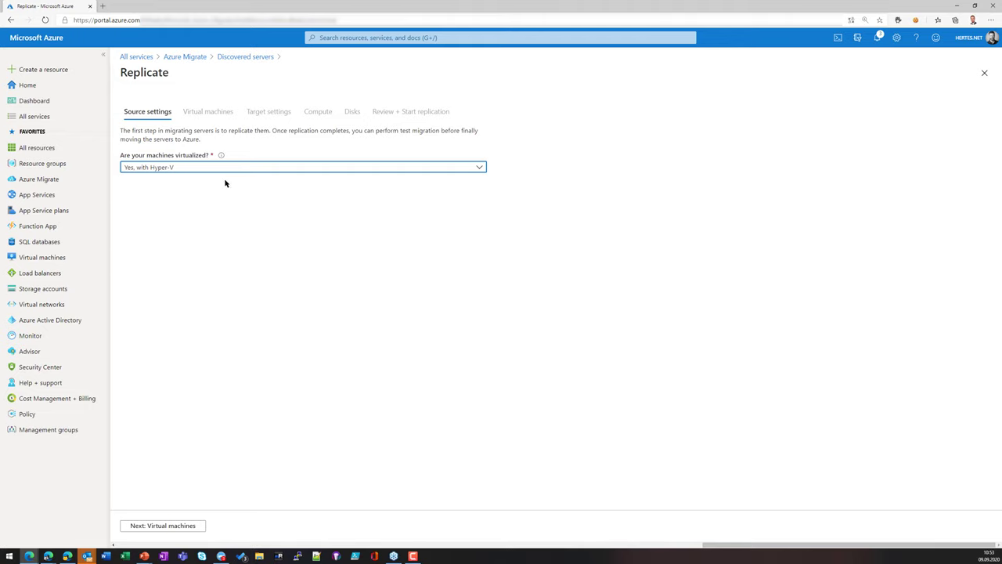
{"action": "left_click", "coordinate": [192, 525]}
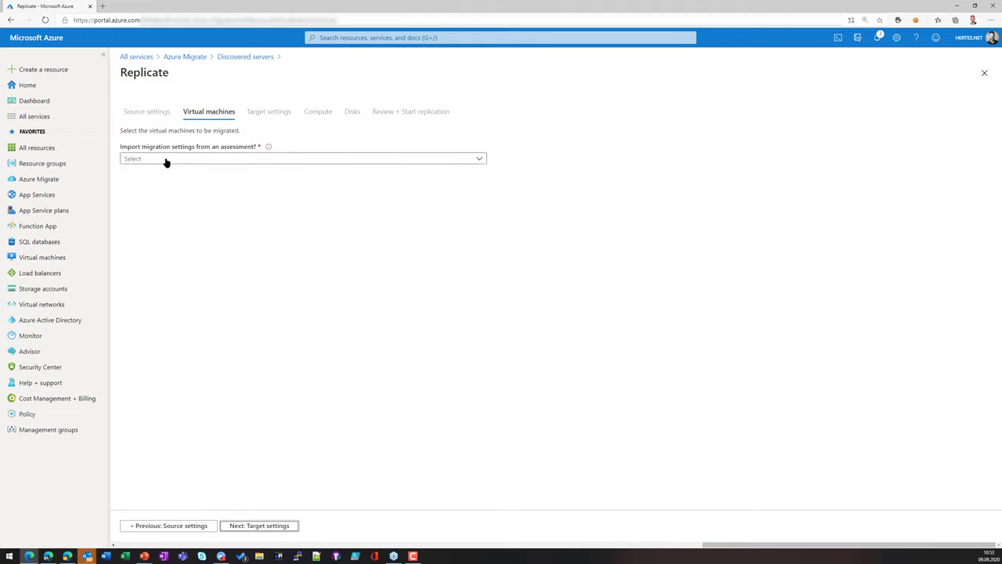
Step: Apply migration settings from DemoGroup's DemoAssessment and choose SERVER4 - Mail as the machine to replicate
{"action": "left_click", "coordinate": [165, 159]}
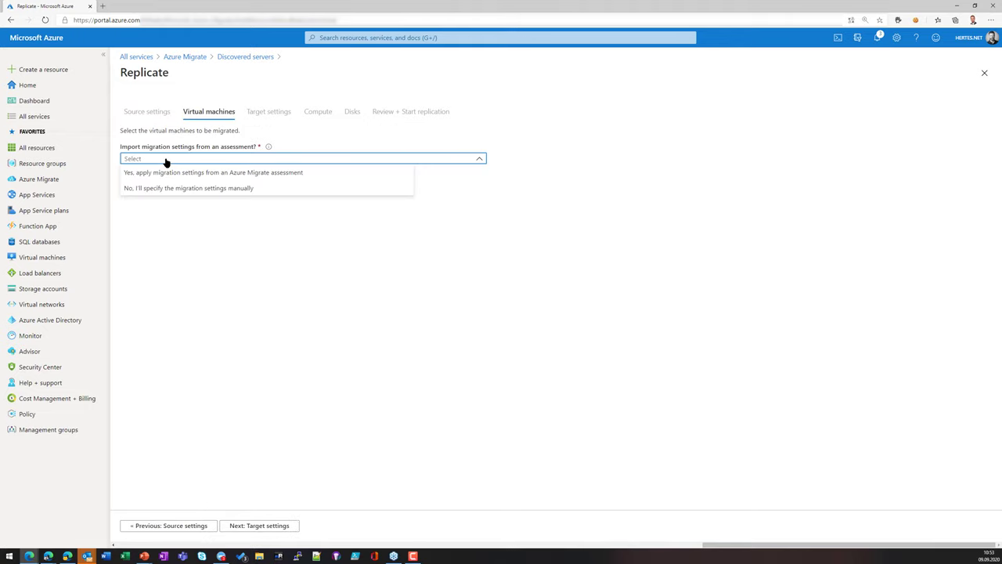
{"action": "left_click", "coordinate": [266, 174]}
{"action": "left_click", "coordinate": [194, 254]}
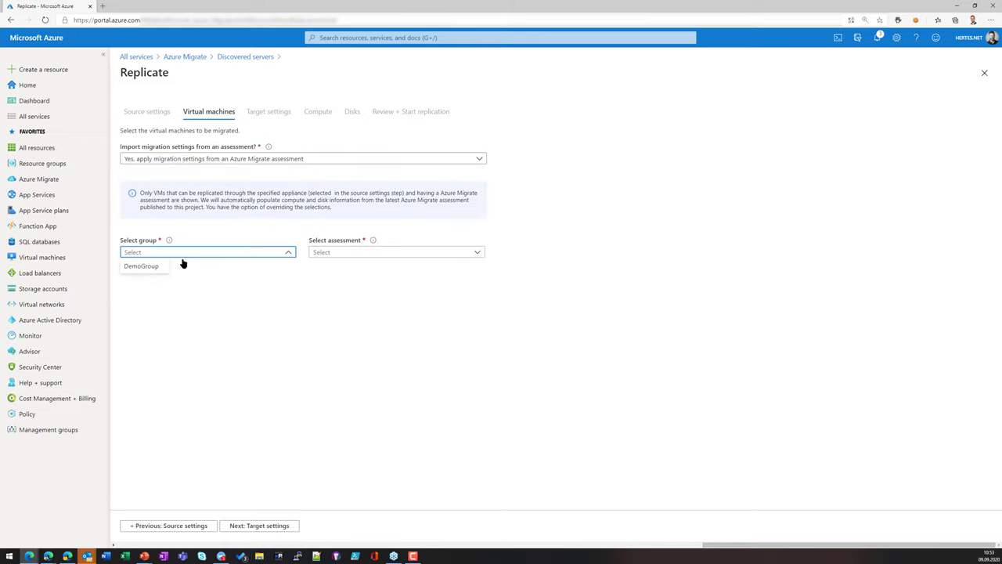
{"action": "left_click", "coordinate": [135, 267]}
{"action": "left_click", "coordinate": [400, 254]}
{"action": "left_click", "coordinate": [348, 267]}
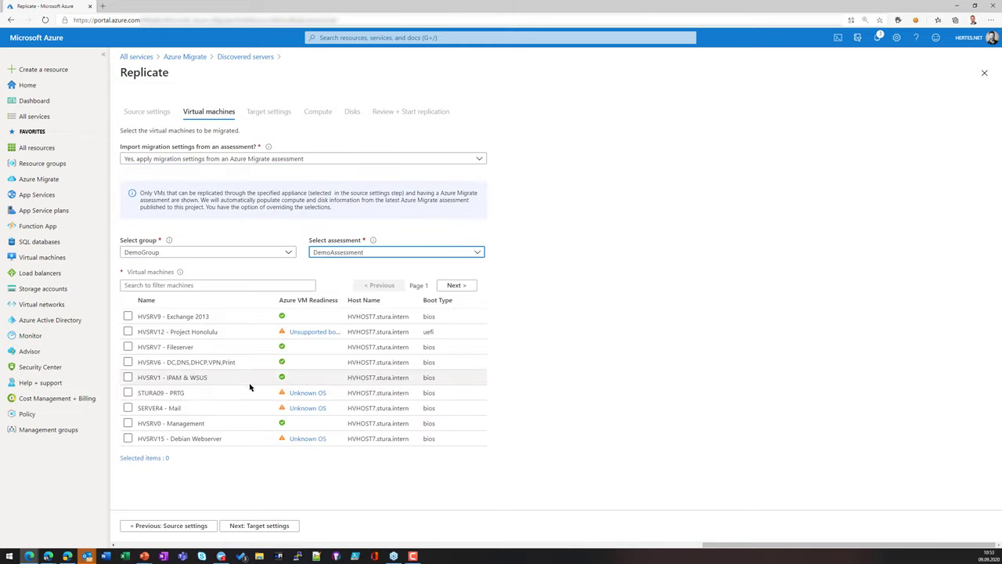
{"action": "left_click", "coordinate": [128, 408]}
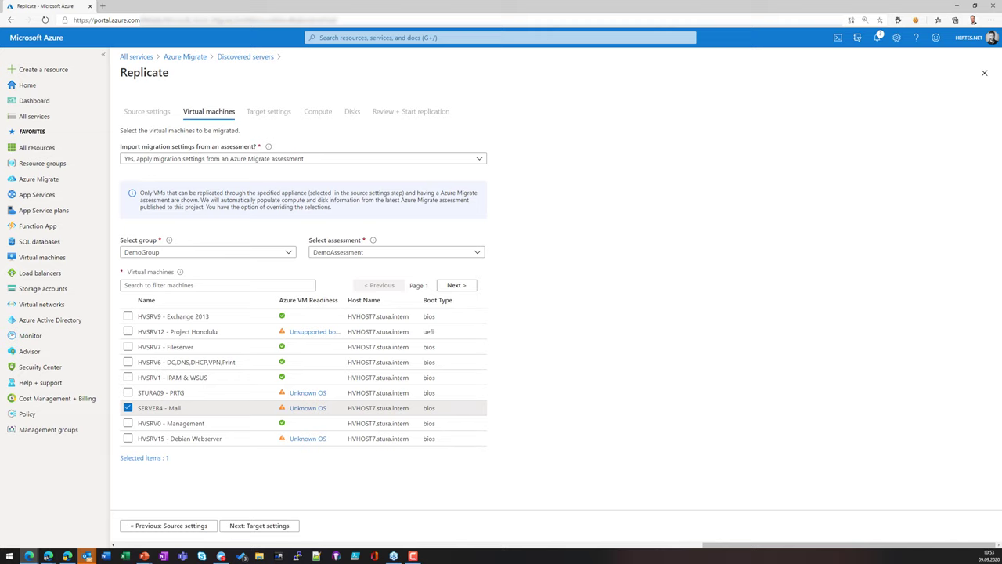
{"action": "left_click", "coordinate": [281, 526]}
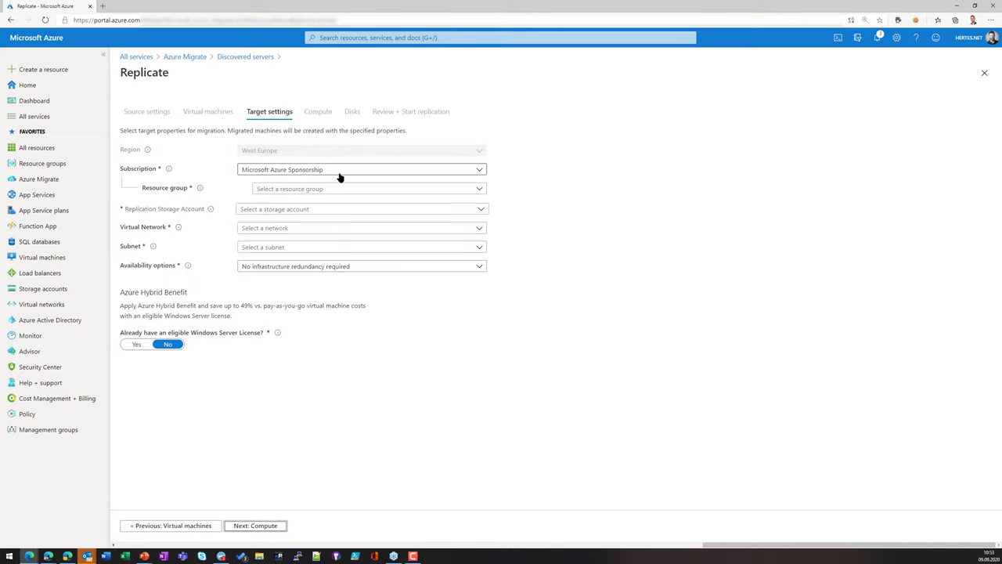
Step: Set the target resource group to RG-AzureMigrateDemo and the replication storage account to azure0migrate0demo0stor (Standard)
{"action": "left_click", "coordinate": [327, 192]}
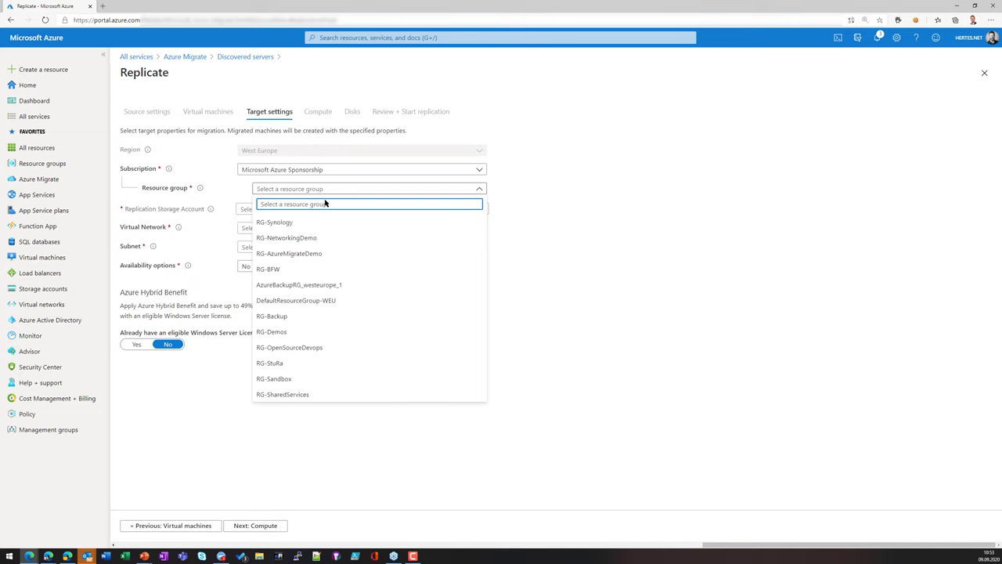
{"action": "left_click", "coordinate": [321, 263]}
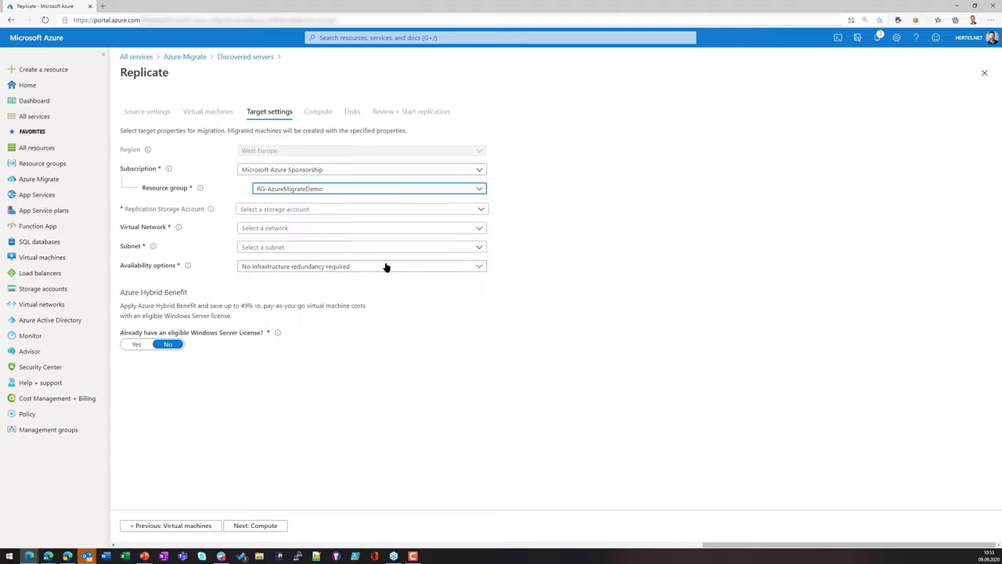
{"action": "left_click", "coordinate": [271, 211]}
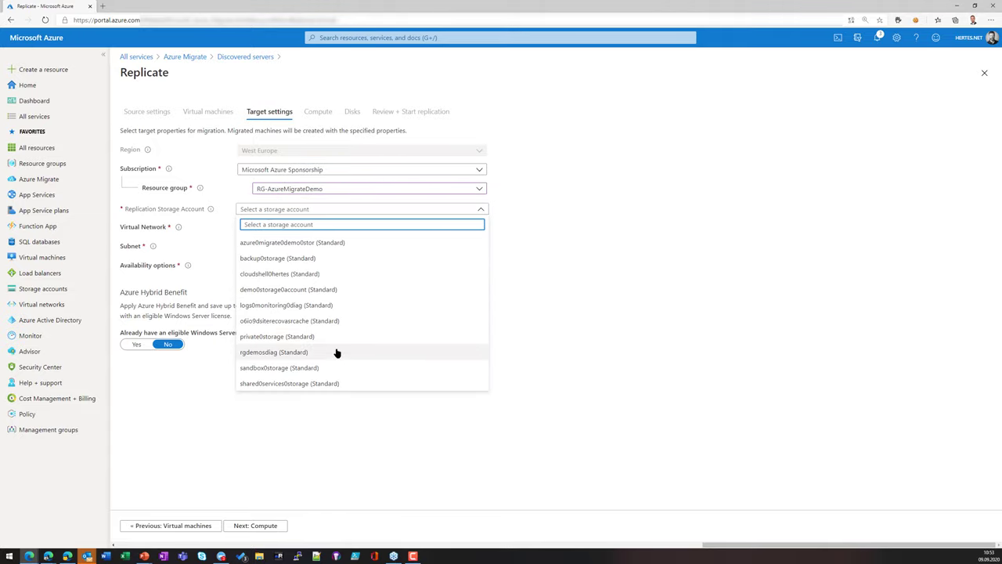
{"action": "left_click", "coordinate": [299, 242]}
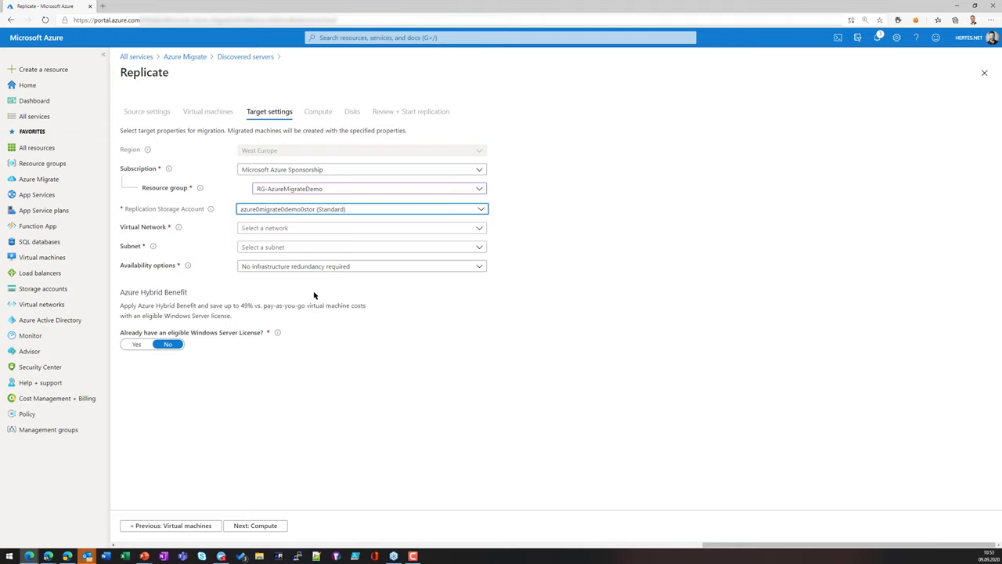
Step: Choose RG-AzureMigrateDemo-vnet with the default subnet as the target network, and proceed to the compute settings
{"action": "left_click", "coordinate": [274, 228]}
{"action": "left_click", "coordinate": [266, 257]}
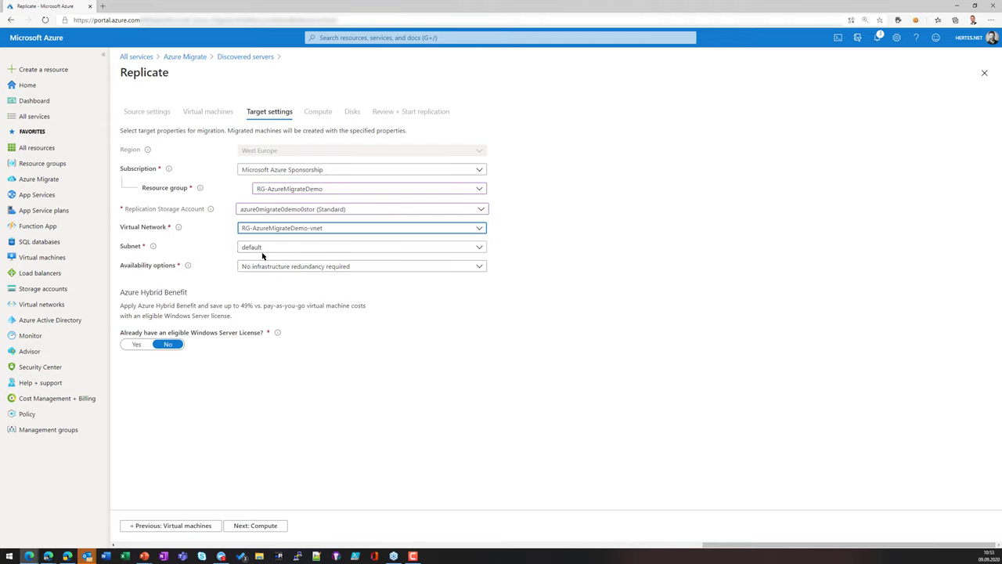
{"action": "left_click", "coordinate": [262, 248]}
{"action": "left_click", "coordinate": [564, 242]}
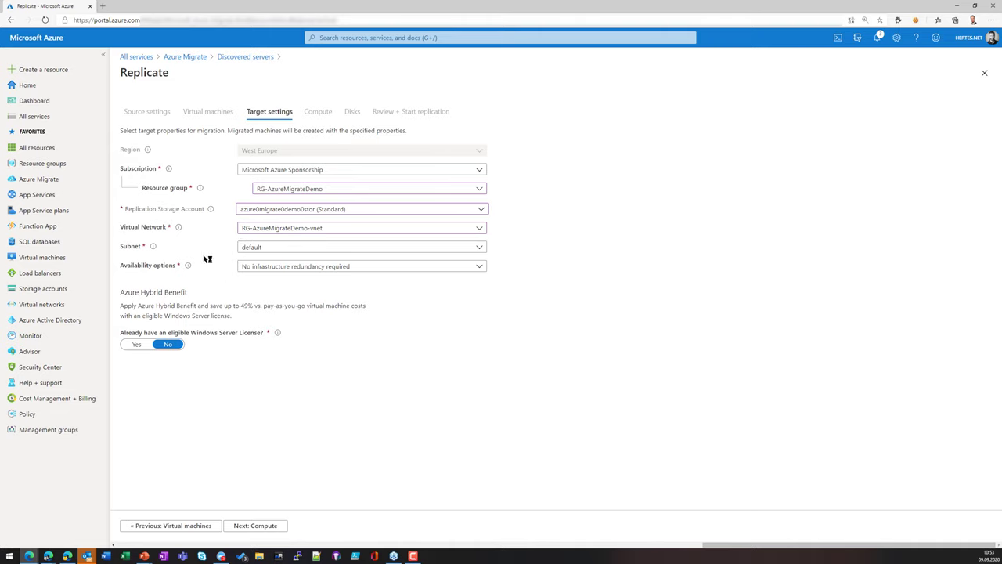
{"action": "left_click", "coordinate": [259, 526]}
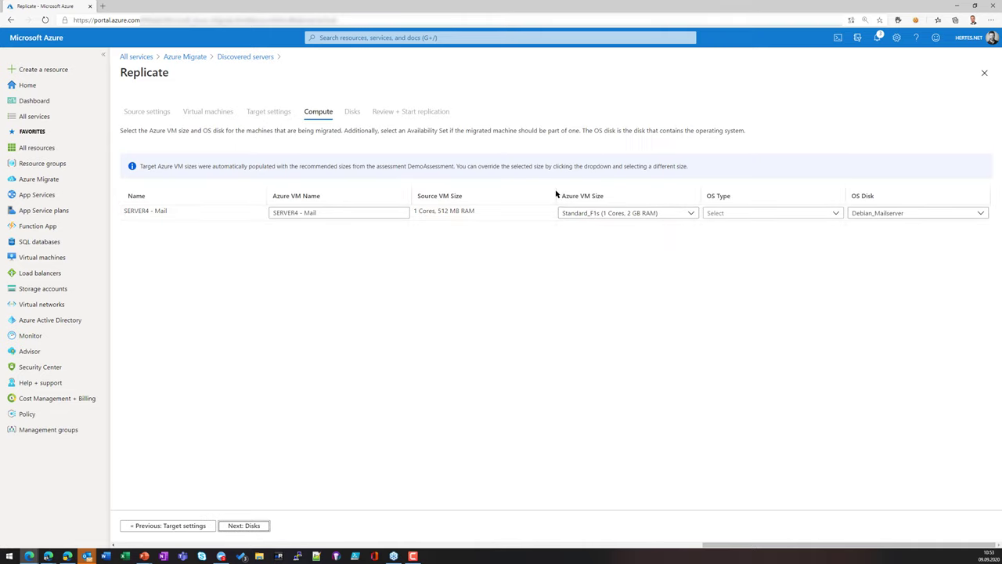
Step: Set SERVER4 - Mail's OS type to Linux with Debian_Mailserver as its OS disk, and try to proceed to the disk settings
{"action": "left_click", "coordinate": [772, 212]}
{"action": "left_click", "coordinate": [721, 241]}
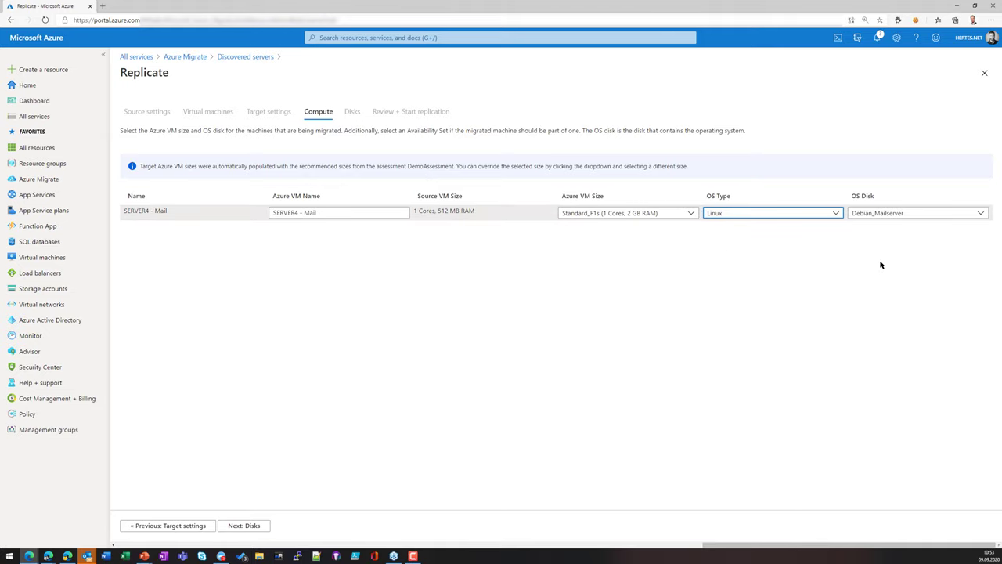
{"action": "left_click", "coordinate": [897, 213]}
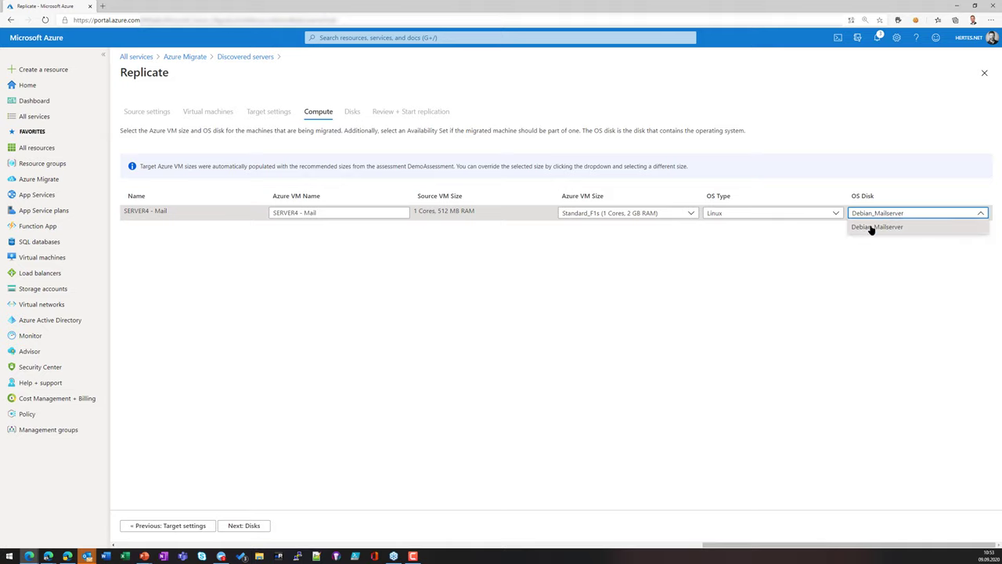
{"action": "left_click", "coordinate": [873, 227]}
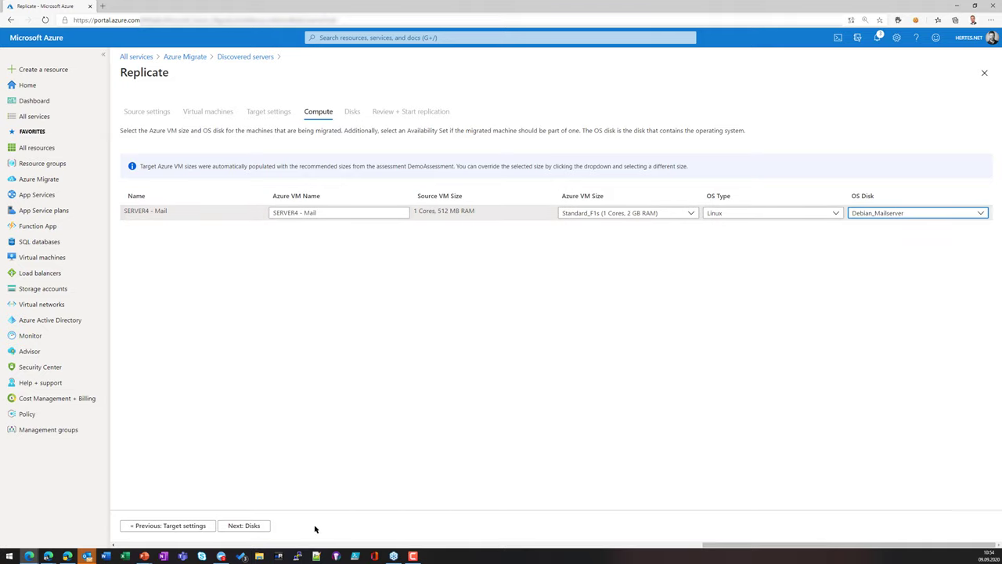
{"action": "left_click", "coordinate": [257, 528]}
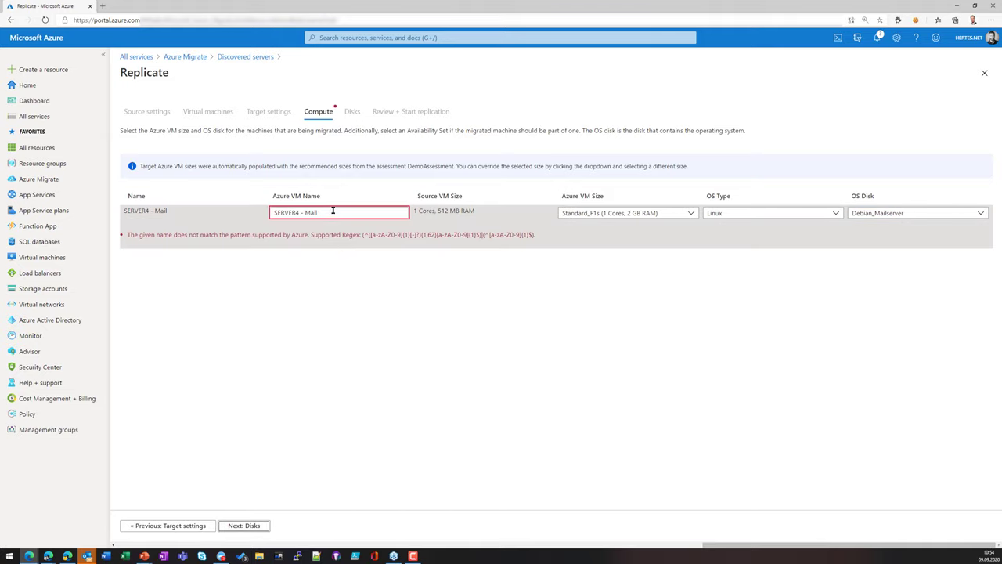
Step: Shorten the Azure VM name to SERVER4 and proceed to the disk settings
{"action": "left_click", "coordinate": [333, 209]}
{"action": "key", "text": "shift+Left"}
{"action": "key", "text": "shift+Left"}
{"action": "key", "text": "shift+Left"}
{"action": "key", "text": "shift+Left"}
{"action": "key", "text": "shift+Left"}
{"action": "key", "text": "shift+Left"}
{"action": "key", "text": "shift+Left"}
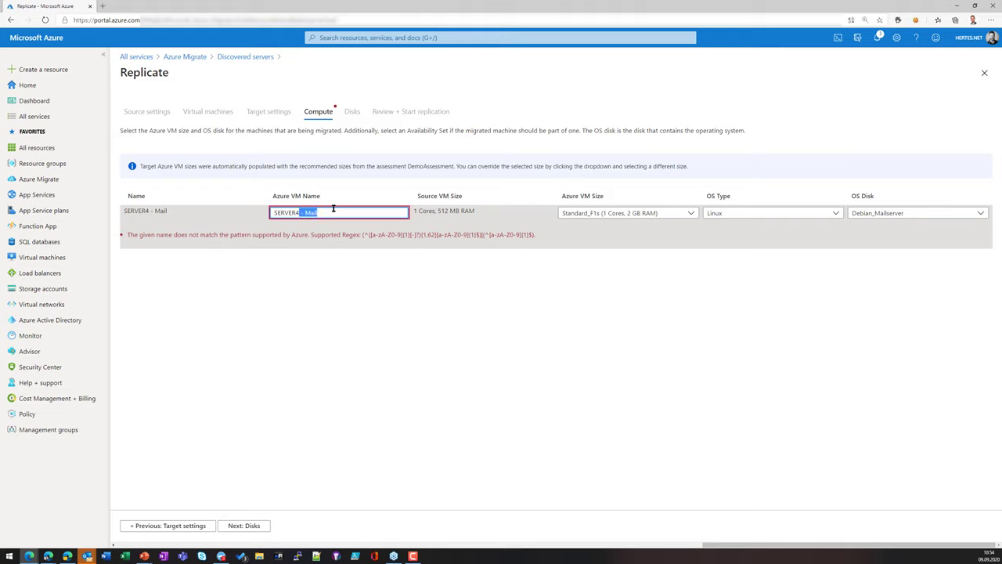
{"action": "key", "text": "BackSpace"}
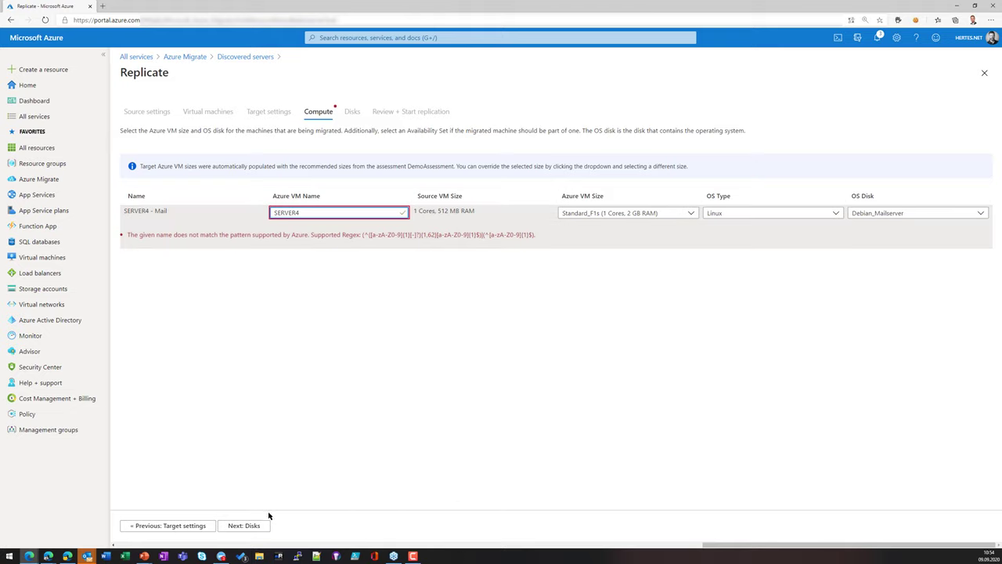
{"action": "left_click", "coordinate": [259, 526]}
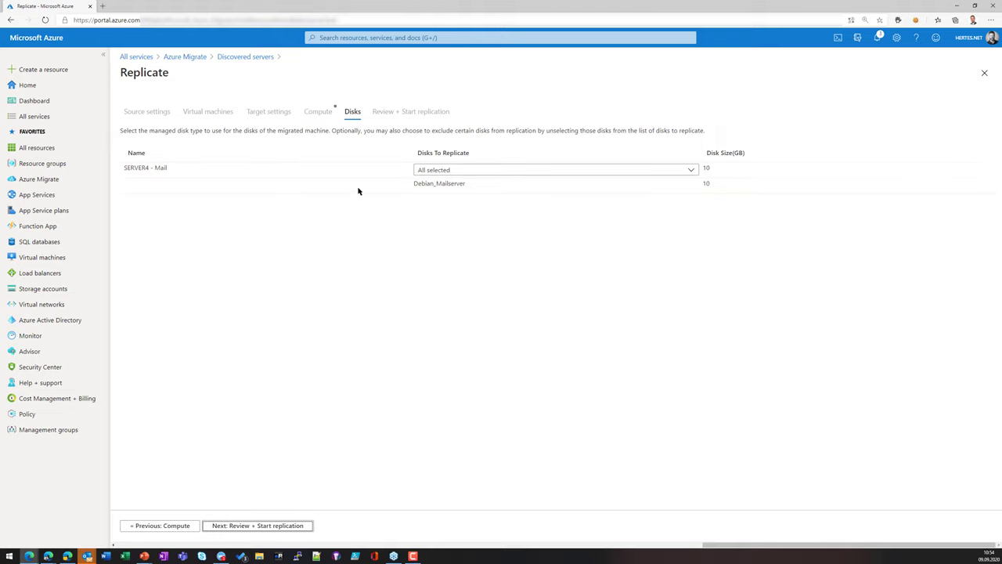
Step: Keep all disks selected for SERVER4 - Mail and start its replication from the review page
{"action": "left_click", "coordinate": [689, 169]}
{"action": "left_click", "coordinate": [458, 172]}
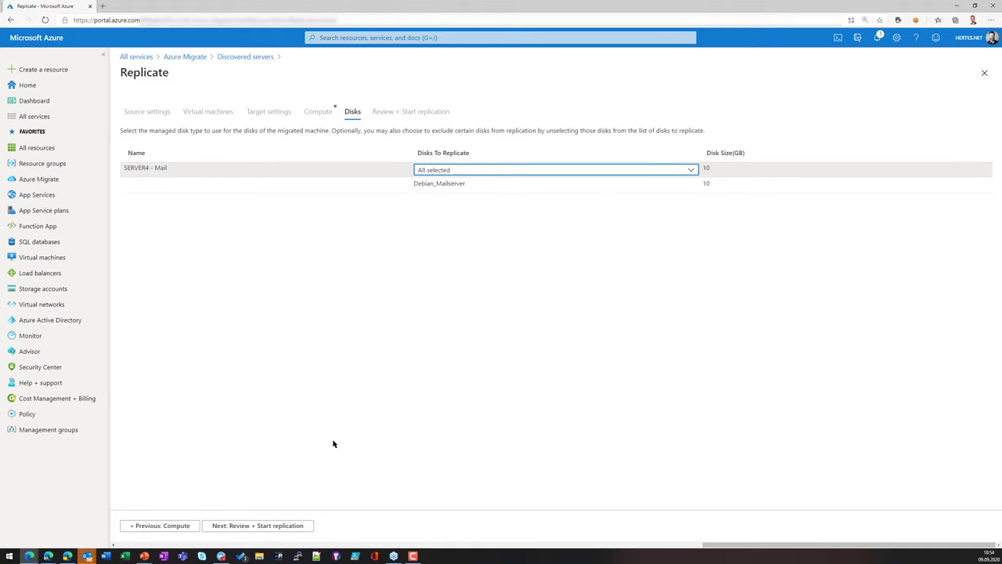
{"action": "left_click", "coordinate": [276, 527]}
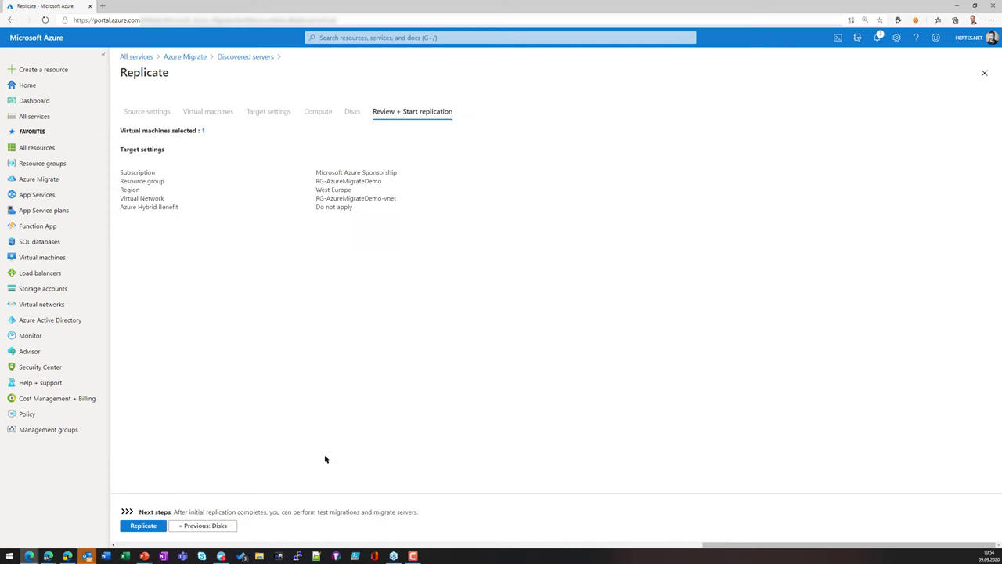
{"action": "left_click", "coordinate": [145, 527]}
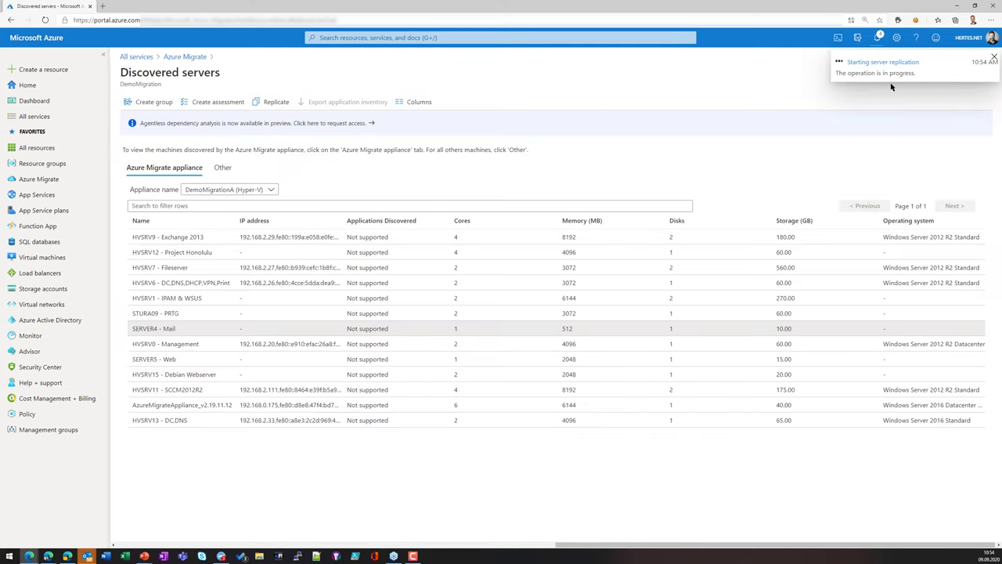
Step: Open SERVER5 - Web from Server Migration's replicating machines and examine its migration status and compute and network properties
{"action": "left_click", "coordinate": [177, 59]}
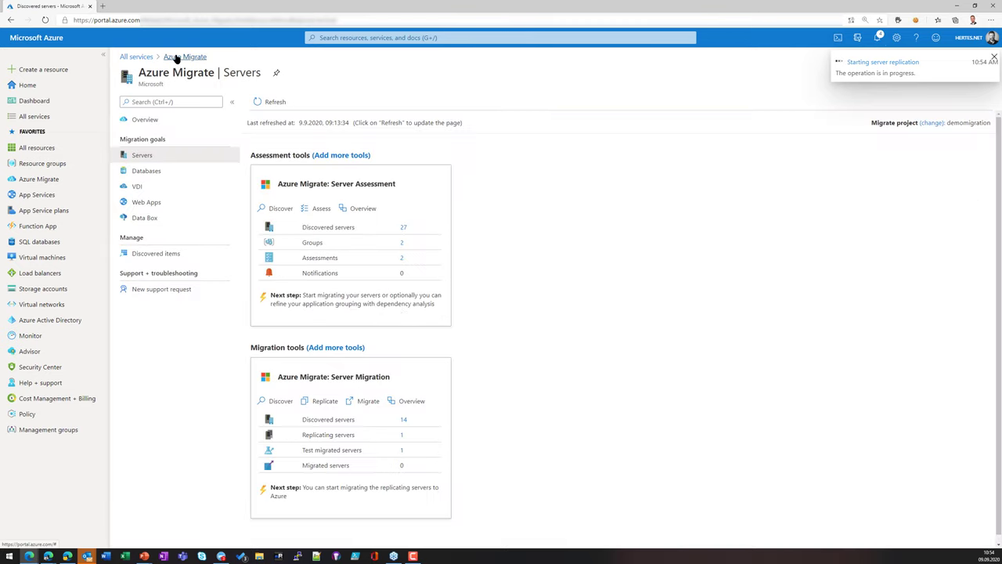
{"action": "left_click", "coordinate": [401, 436]}
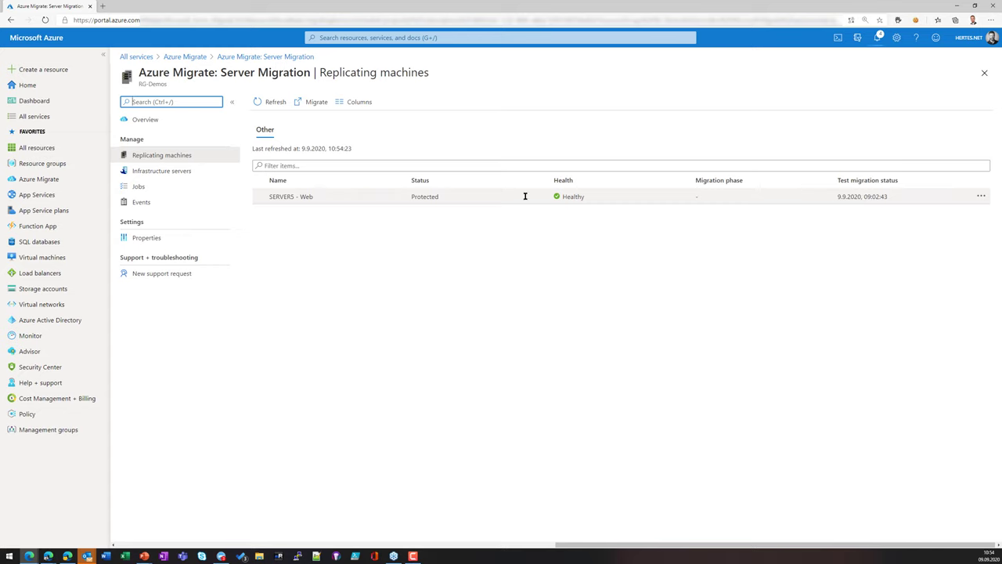
{"action": "left_click", "coordinate": [293, 196]}
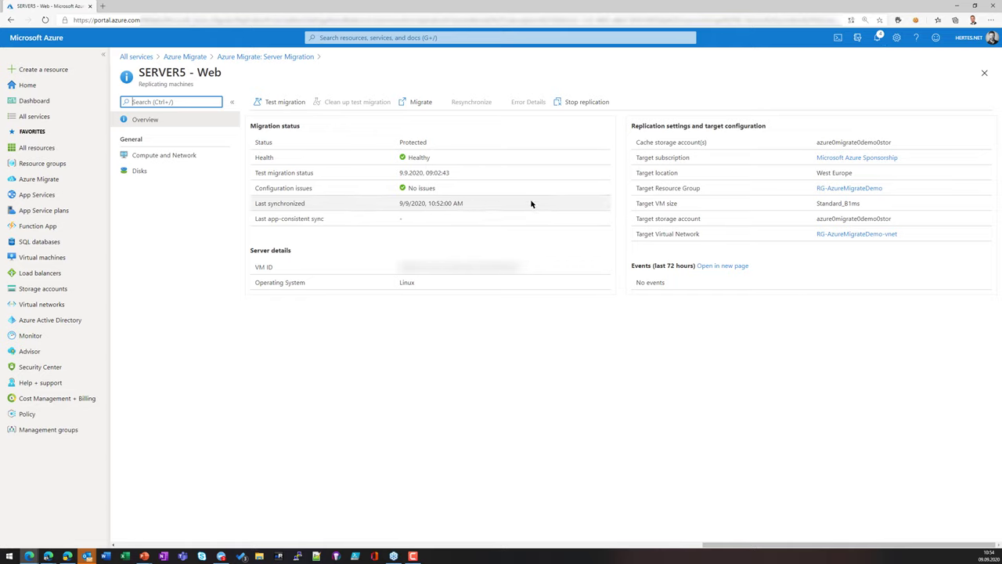
{"action": "left_click", "coordinate": [161, 155]}
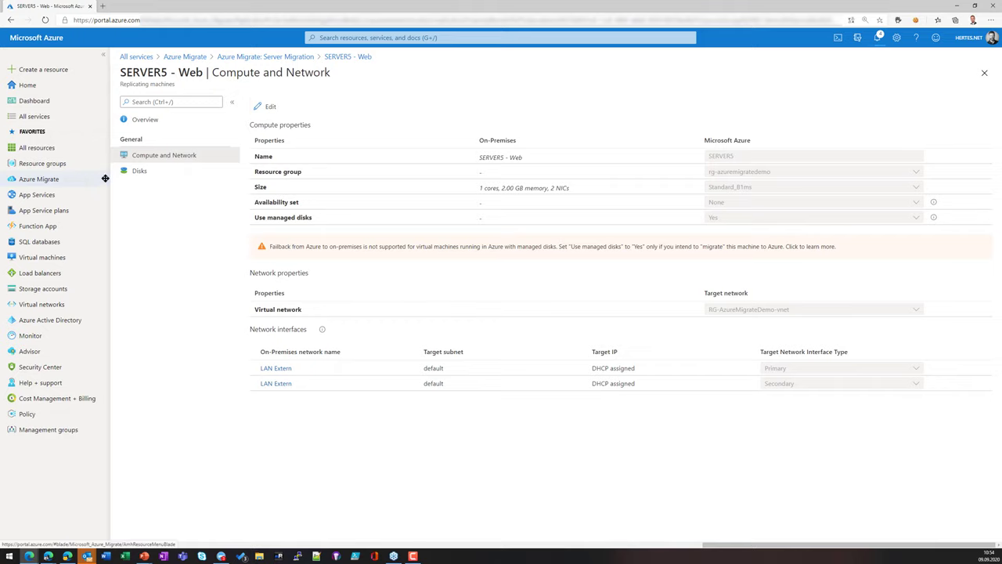
{"action": "left_click", "coordinate": [142, 123]}
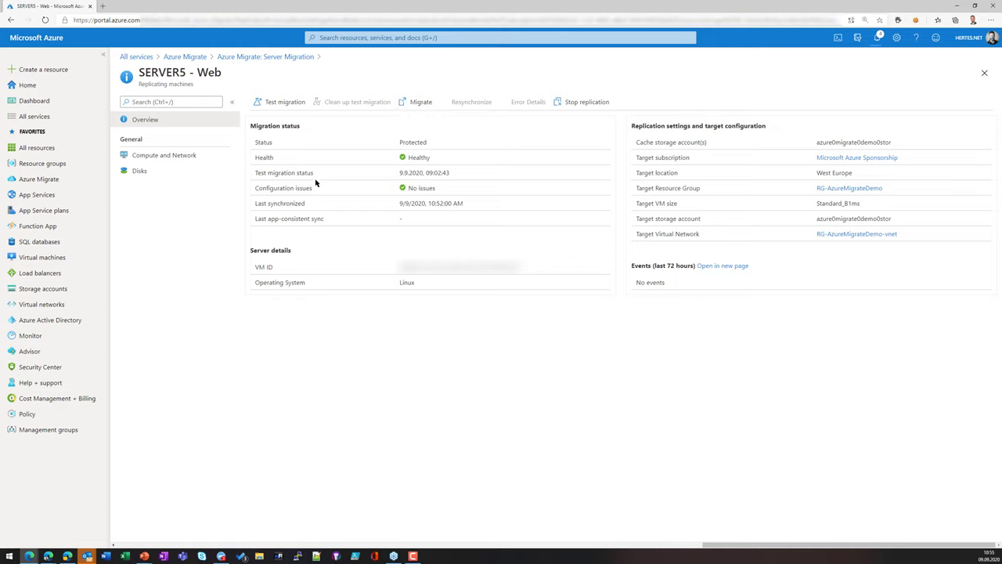
Step: Examine the test migration and migrate options for SERVER5 - Web without starting either, and return to its overview
{"action": "left_click", "coordinate": [266, 103]}
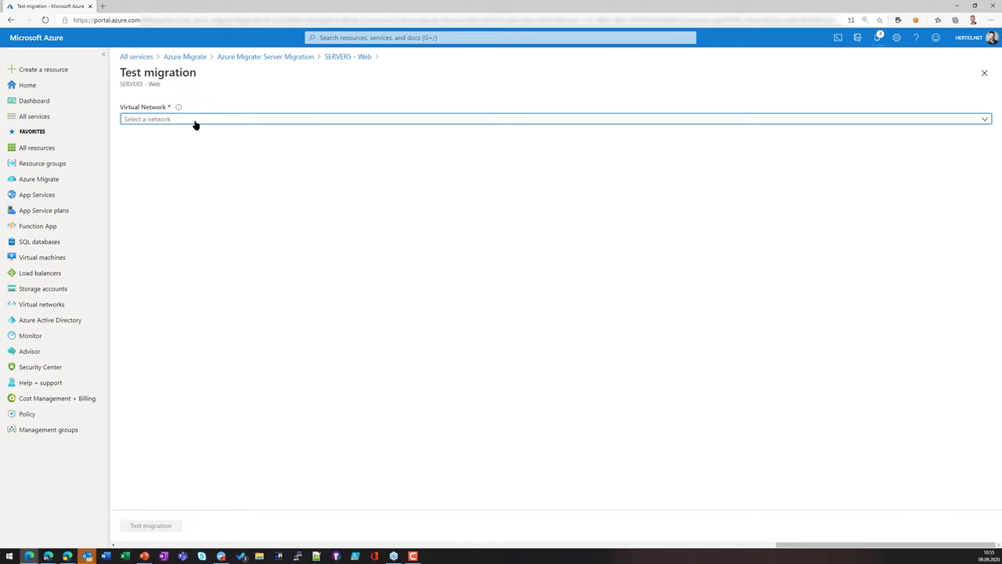
{"action": "left_click", "coordinate": [197, 120]}
{"action": "left_click", "coordinate": [486, 166]}
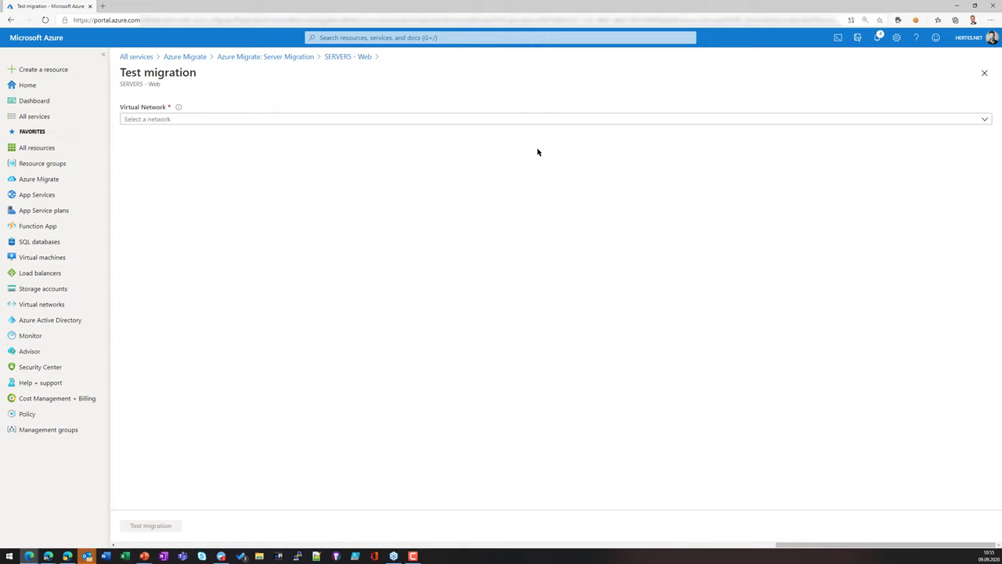
{"action": "left_click", "coordinate": [326, 57]}
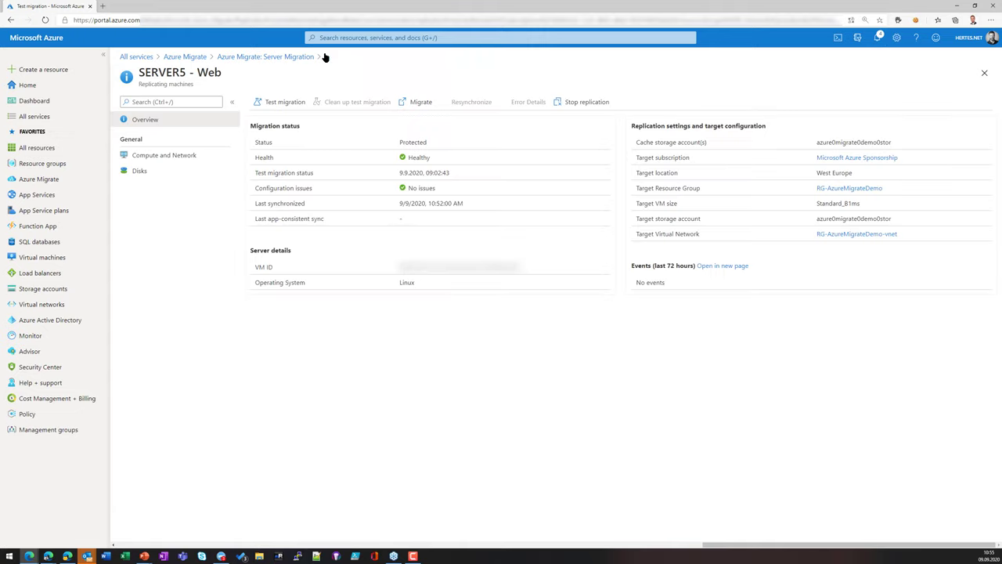
{"action": "left_click", "coordinate": [412, 103]}
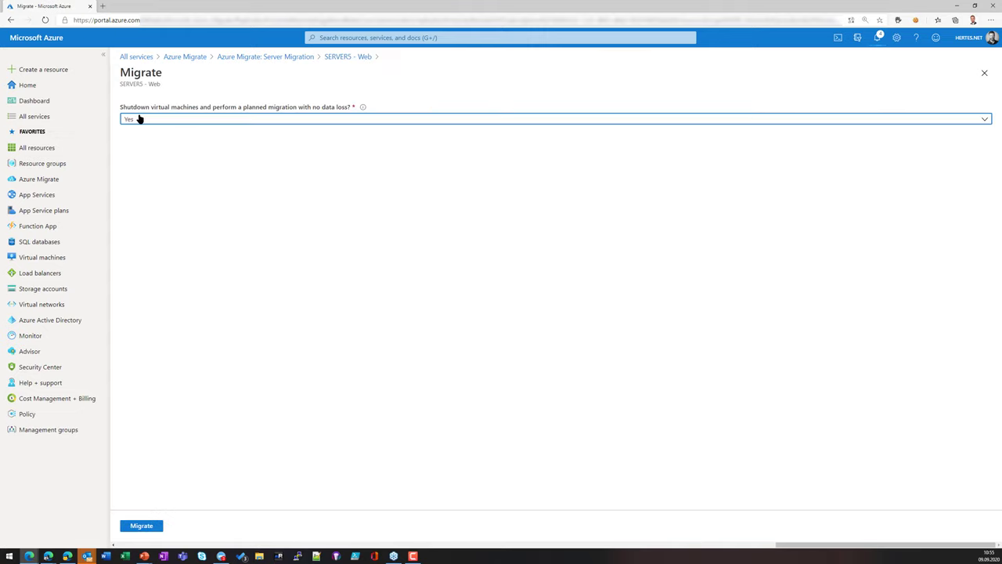
{"action": "left_click", "coordinate": [349, 58]}
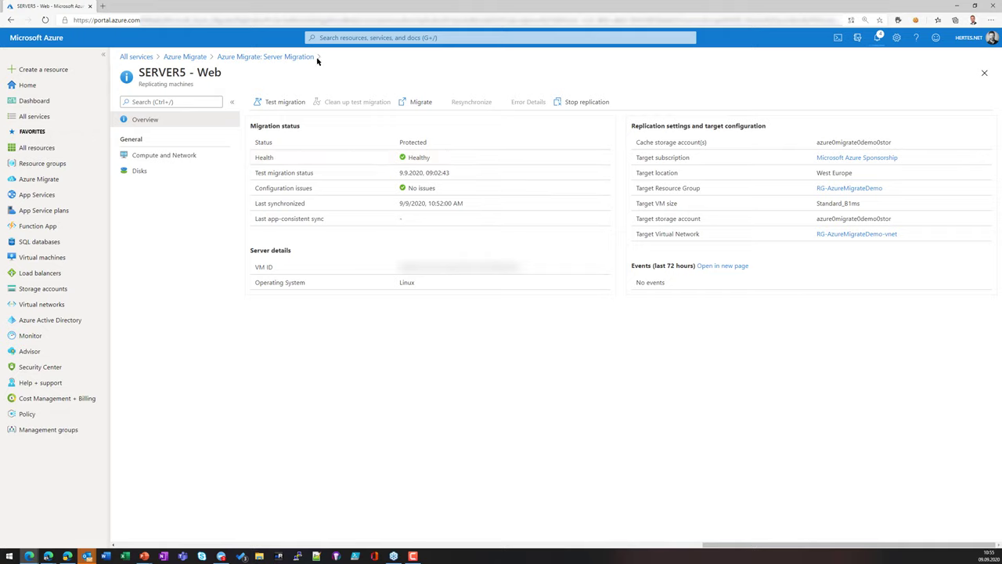
{"action": "left_click", "coordinate": [954, 4]}
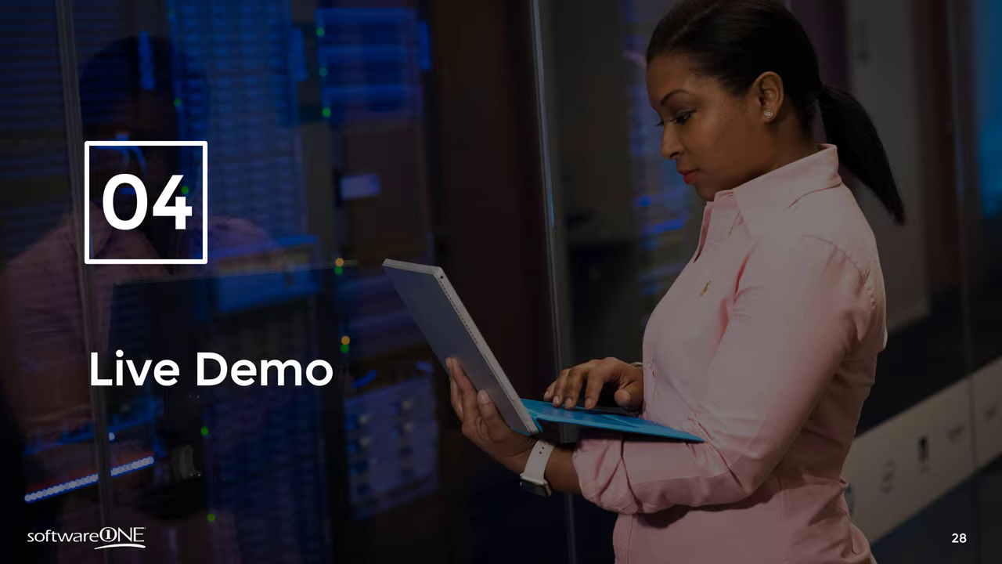
{"action": "key", "text": "Right"}
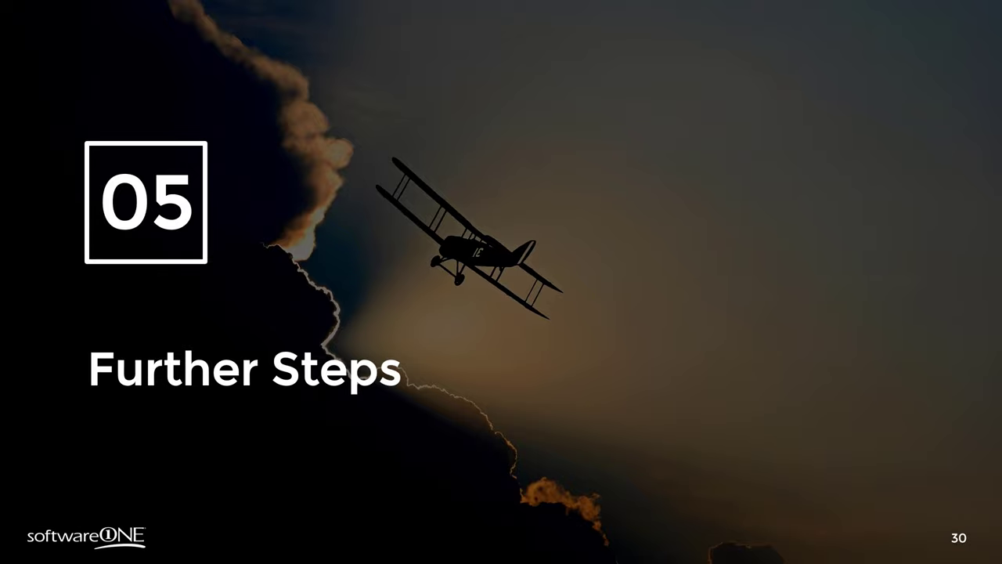
{"action": "key", "text": "Right"}
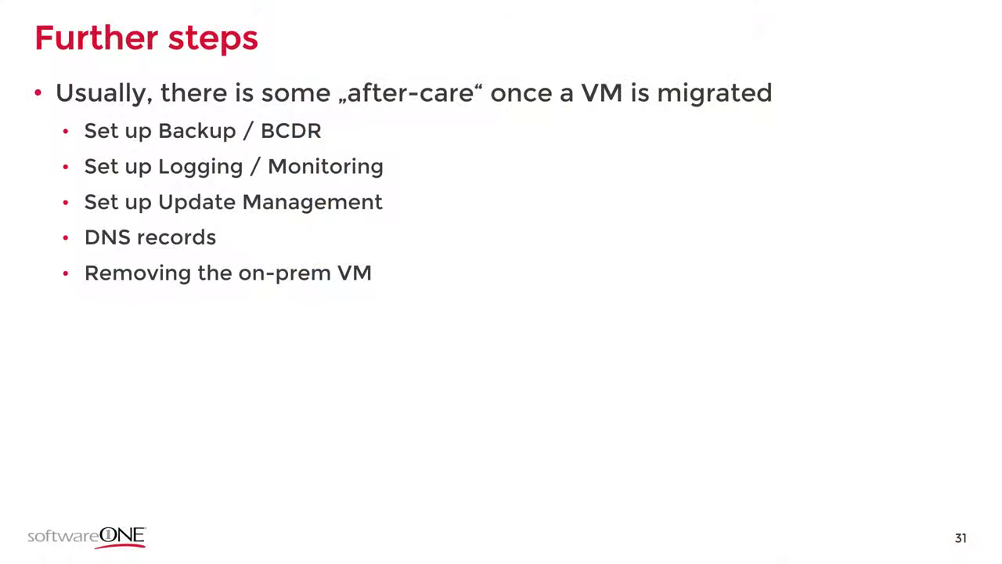